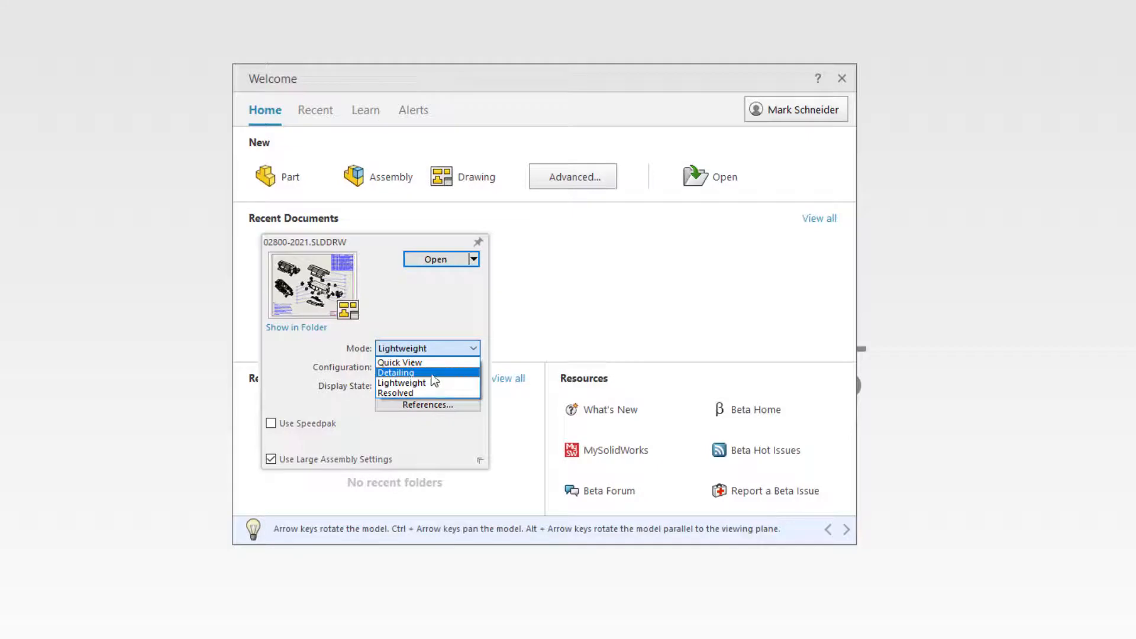
- Open the drawing 02800-2021.SLDDRW in Detailing mode
left_click(432, 373)
left_click(436, 260)
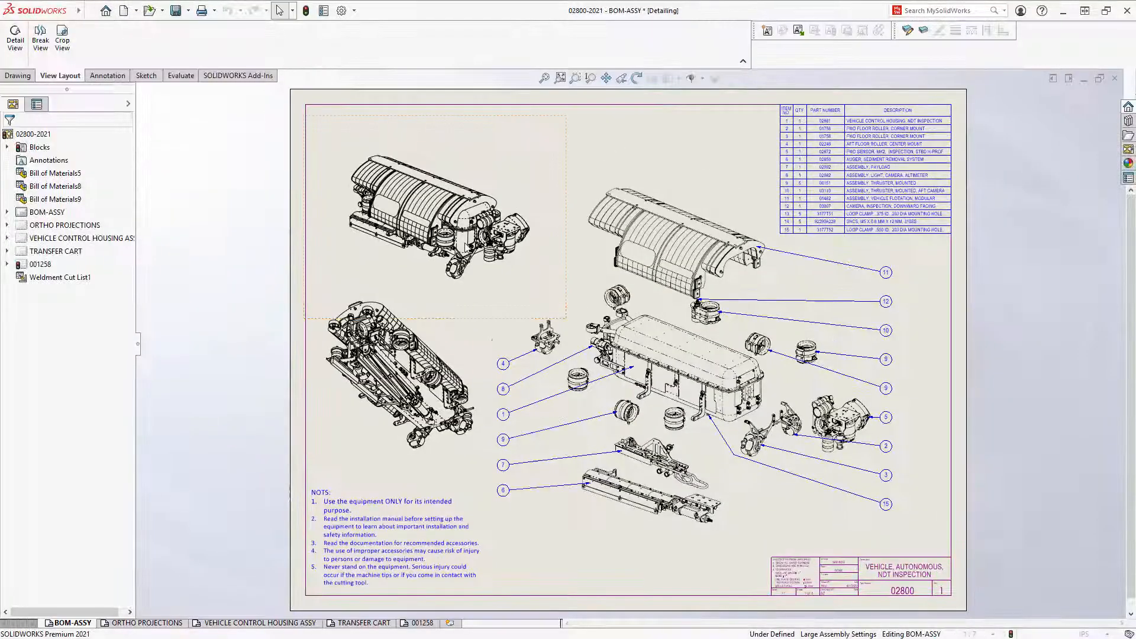
- Shift the magnetic line holding balloons 4, 8, 1, 9, 7 and 6 slightly away from the exploded view
mouse_move(637, 375)
middle_mouse_down()
mouse_move(675, 369)
mouse_move(628, 383)
mouse_move(600, 366)
middle_mouse_up()
scroll(599, 370, "down", 5)
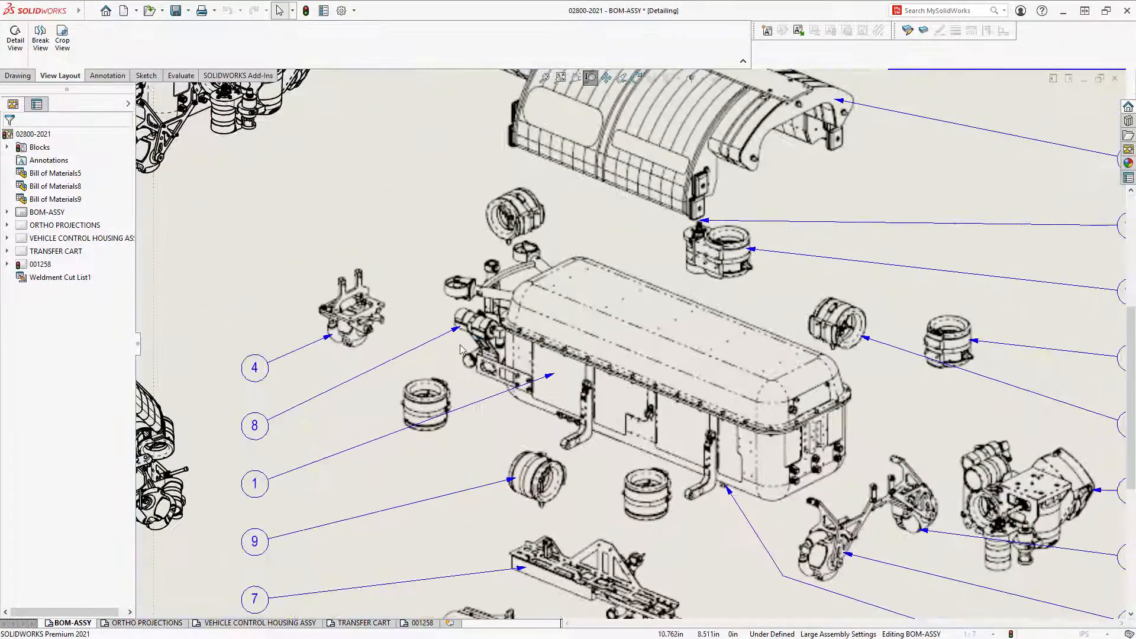
middle_click_drag(261, 369, 397, 263)
left_click(398, 264)
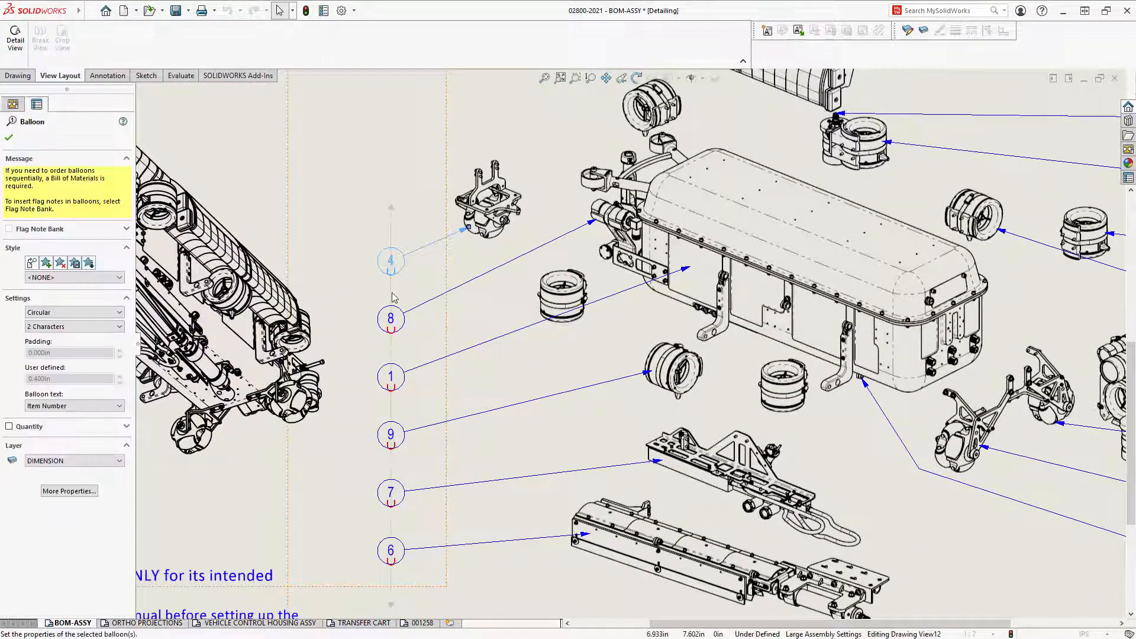
left_click_drag(390, 299, 385, 300)
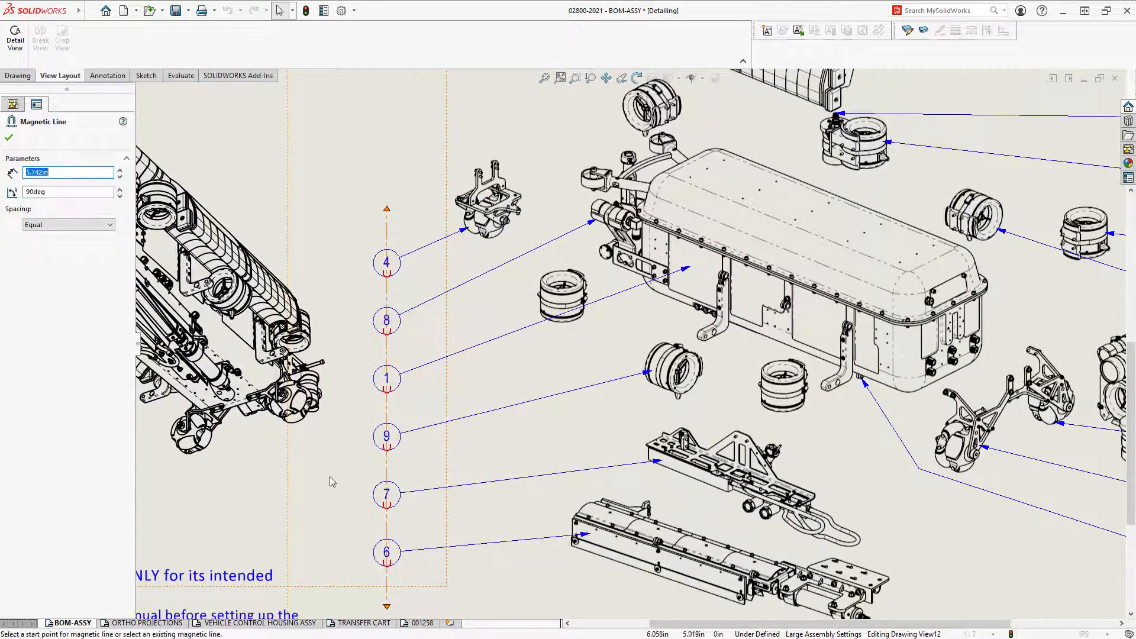
middle_click_drag(403, 475, 459, 413)
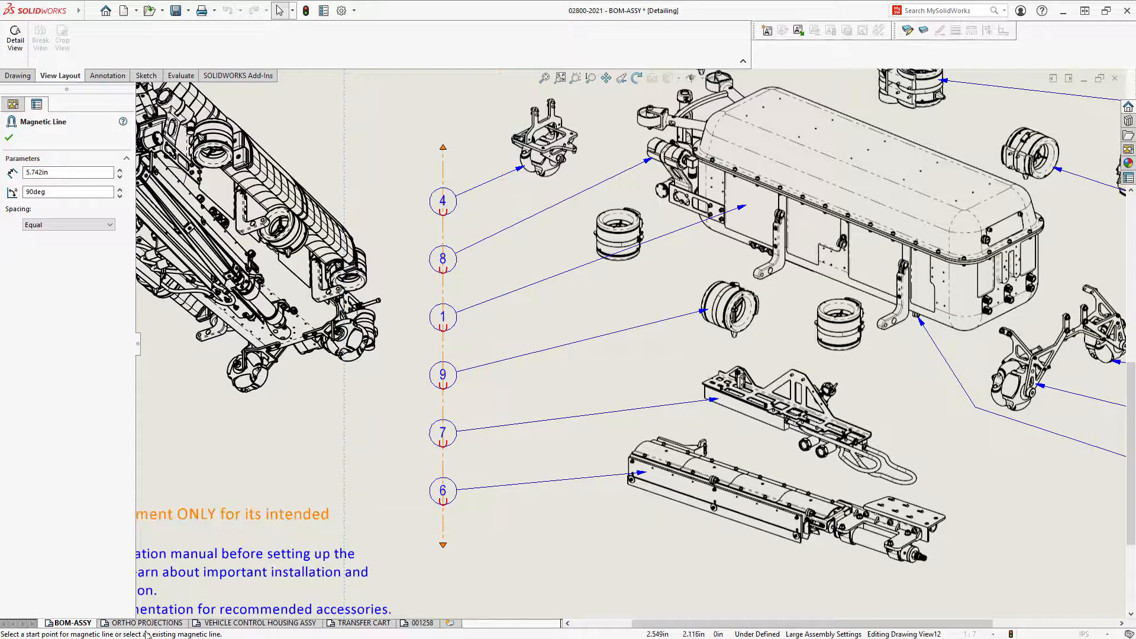
- Look through the ORTHO PROJECTIONS, VEHICLE CONTROL HOUSING ASSY and TRANSFER CART sheets, ending on sheet 001258
left_click(147, 623)
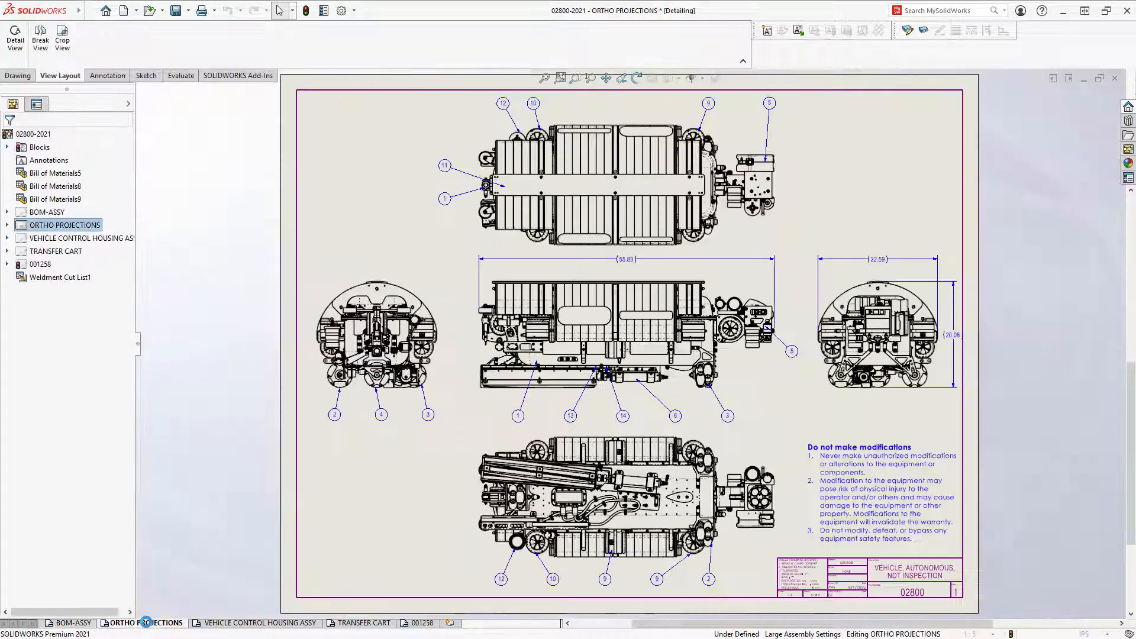
left_click(244, 624)
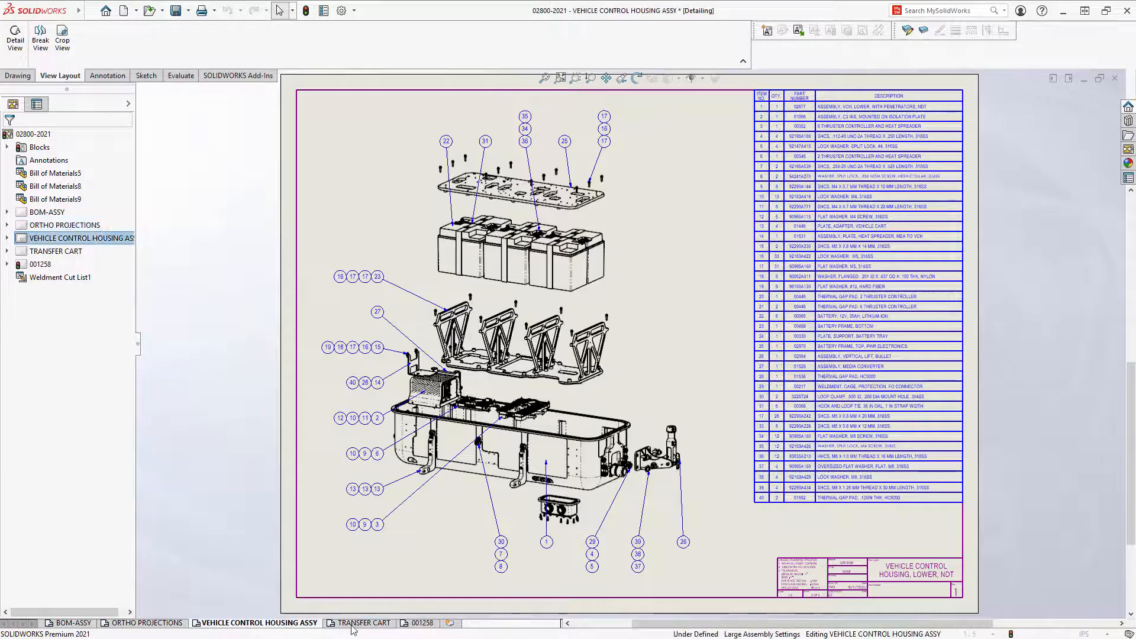
left_click(358, 623)
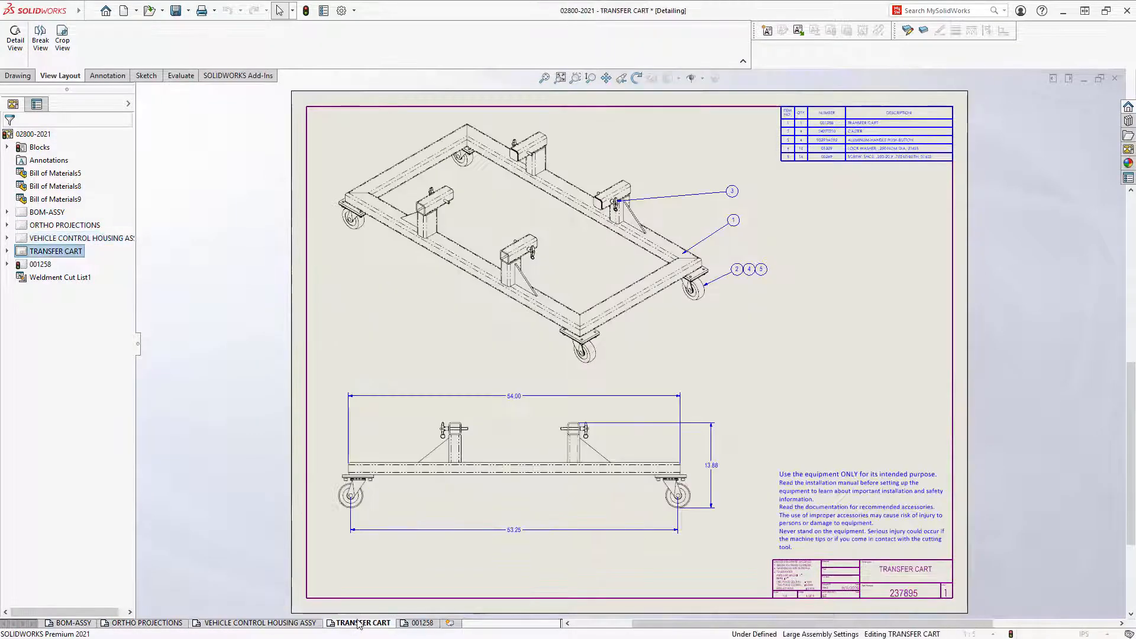
left_click(423, 624)
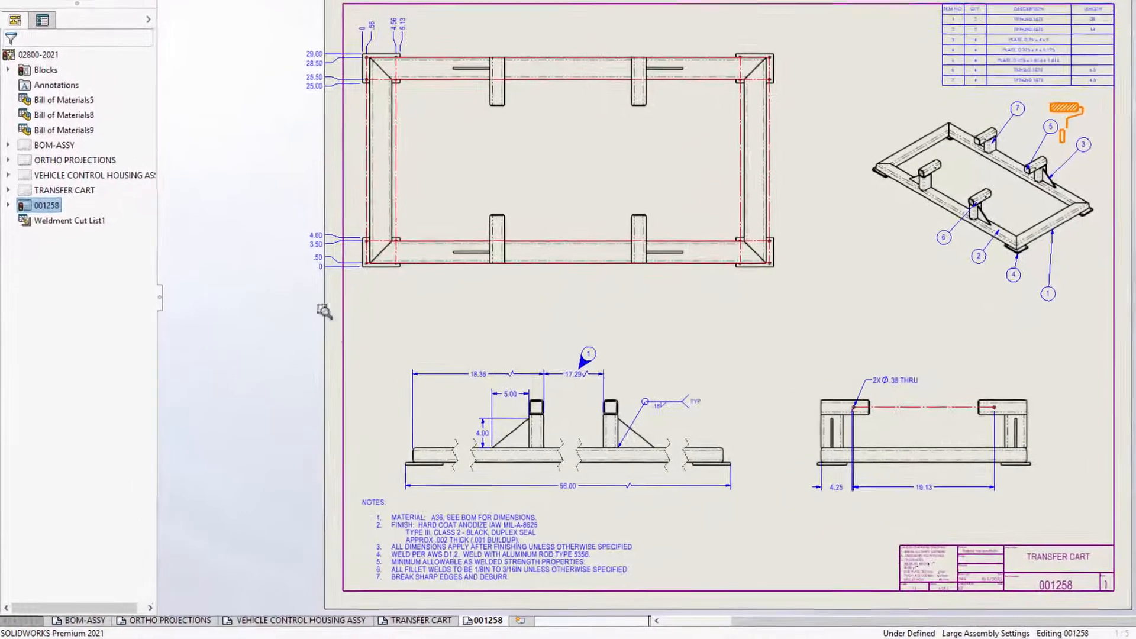
- Replace the word BOM with CUTLIST in note 1 of the general notes
left_click_drag(313, 272, 775, 616)
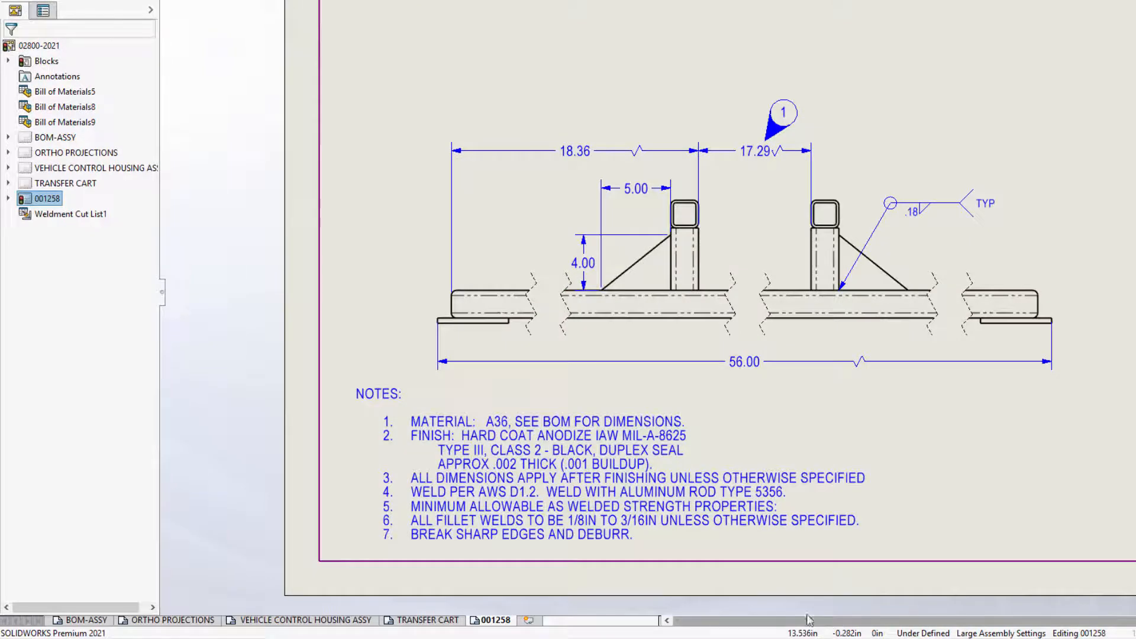
double_click(592, 497)
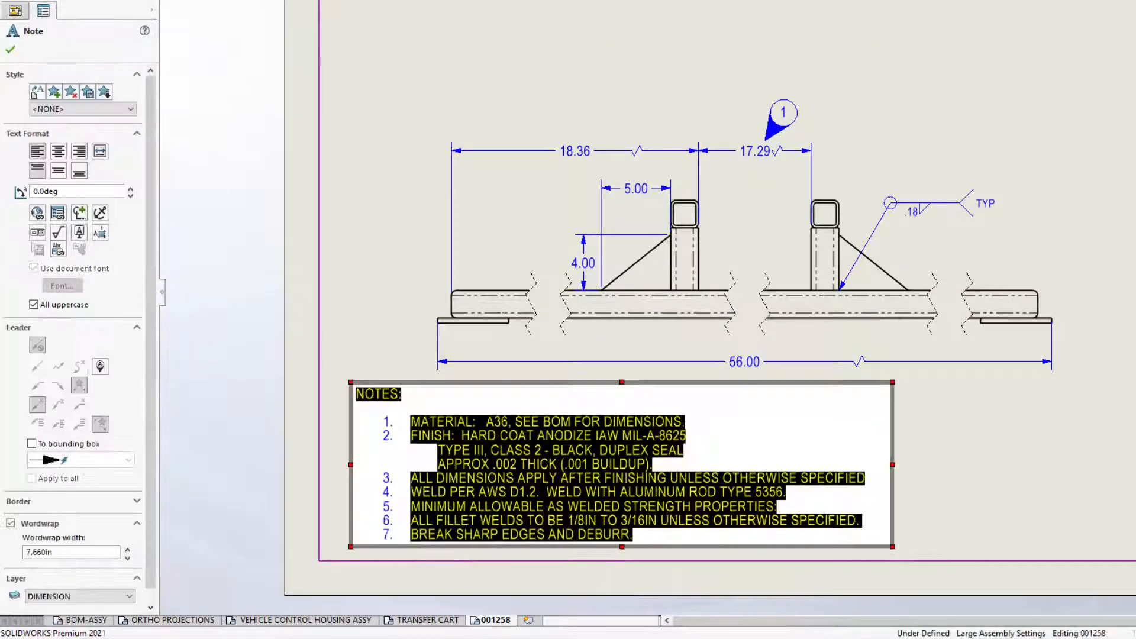
double_click(556, 424)
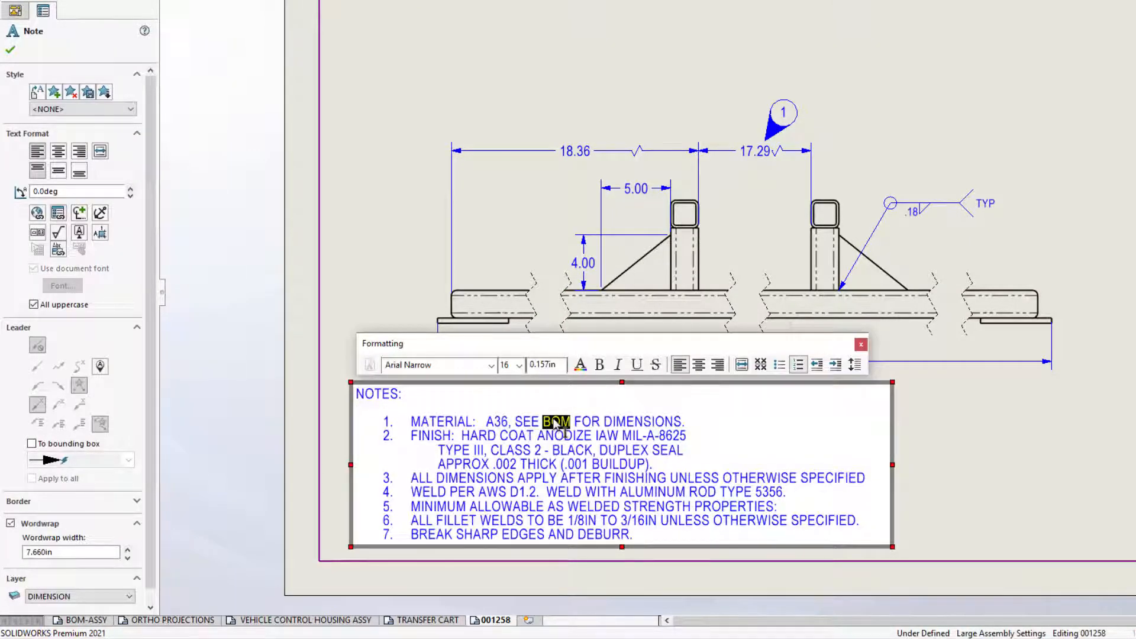
type("CNTLIST")
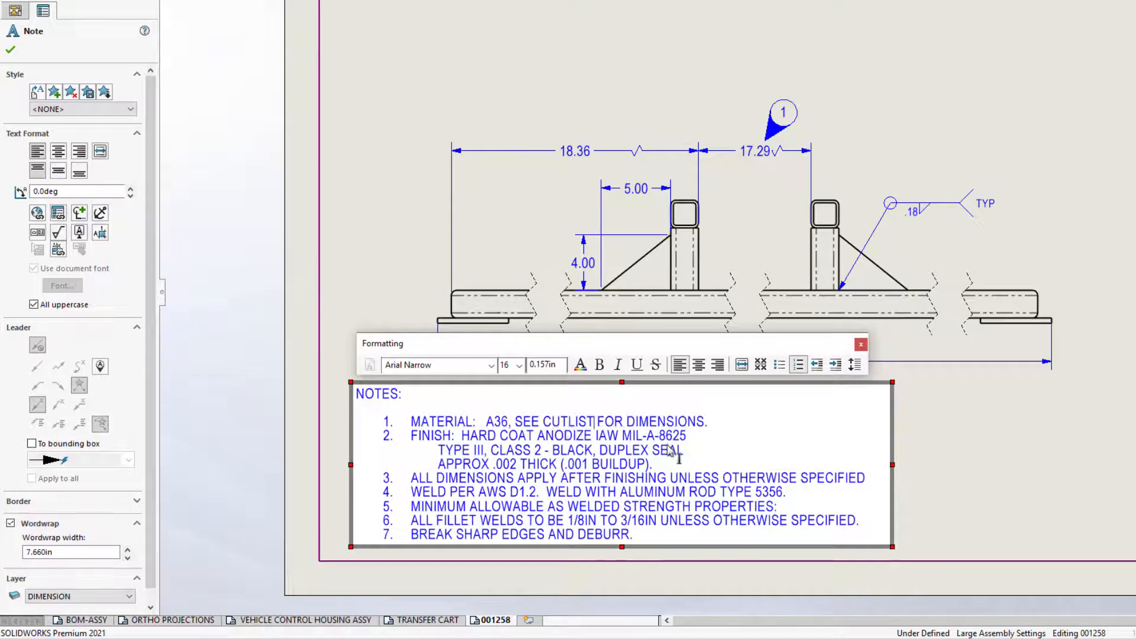
- Delete the TYPE III and APPROX .002 THICK lines from the FINISH note and finish editing the notes
triple_click(680, 453)
left_click(697, 465, "shift")
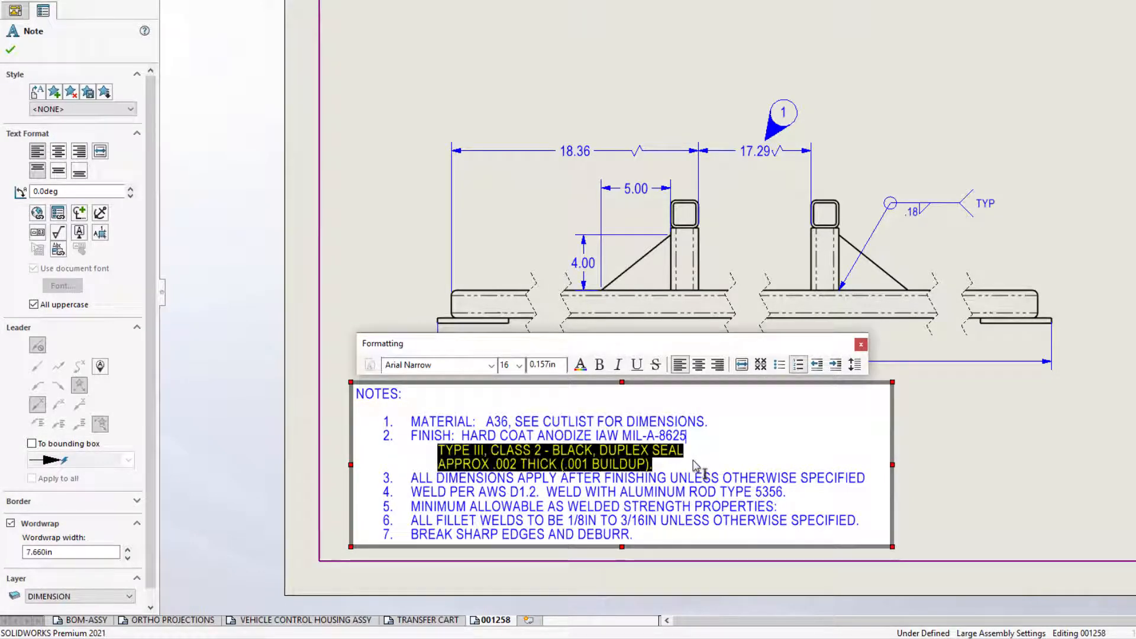
key("Delete")
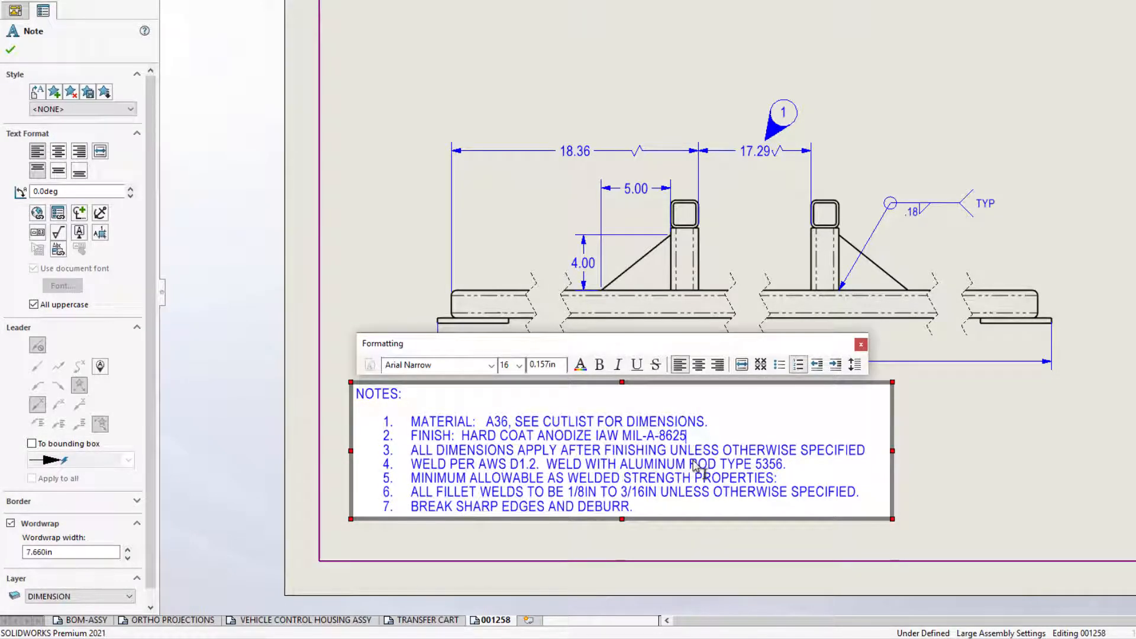
left_click(690, 528)
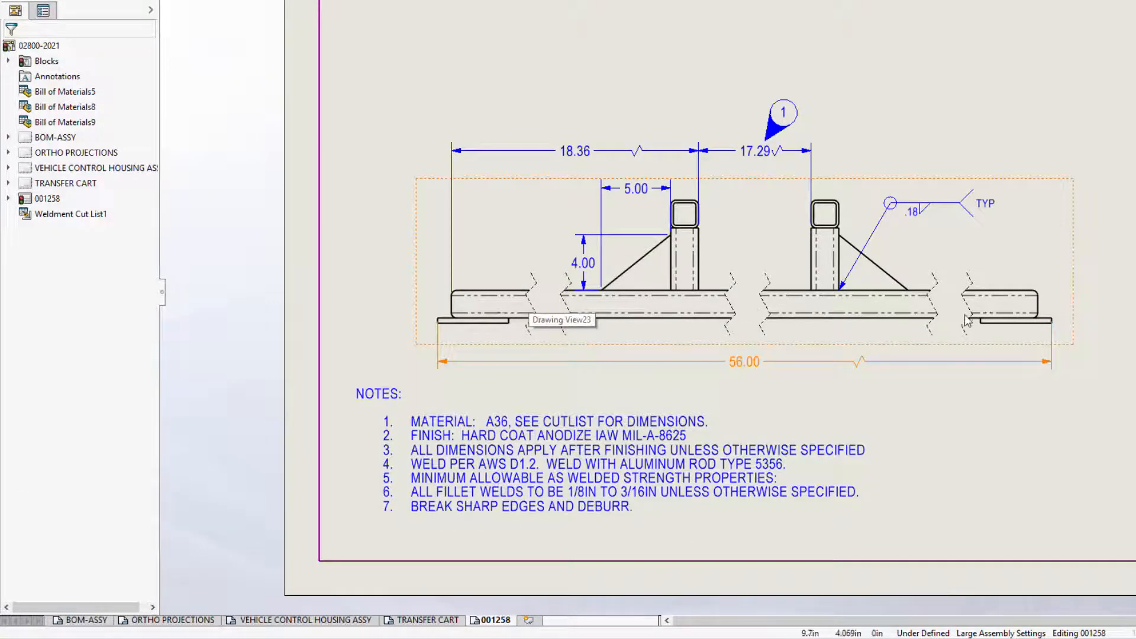
- Start a Break View on the cart frame's plan view and break it between the left corner plates and the nearest posts
middle_click_drag(871, 176, 852, 571)
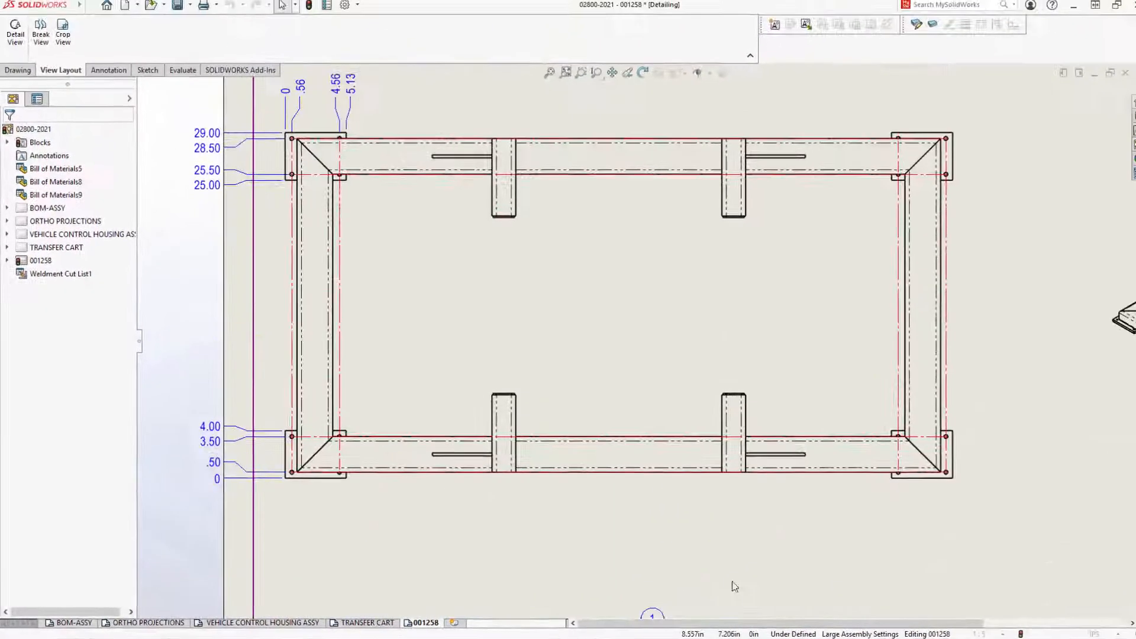
middle_click_drag(718, 381, 720, 394)
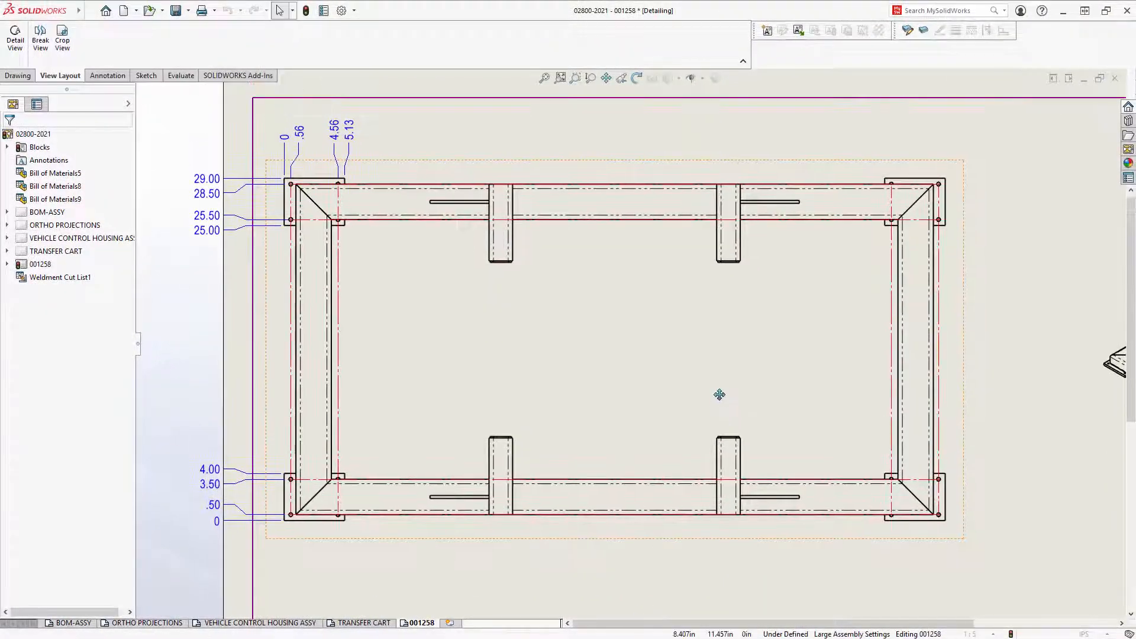
left_click(657, 359)
left_click(747, 367)
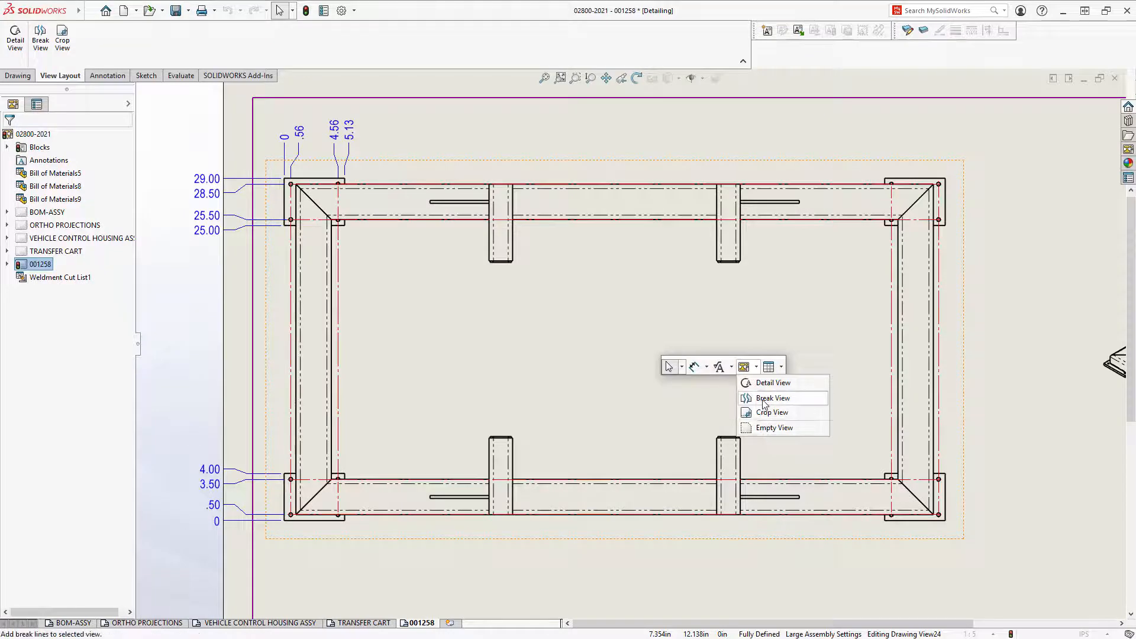
left_click(769, 398)
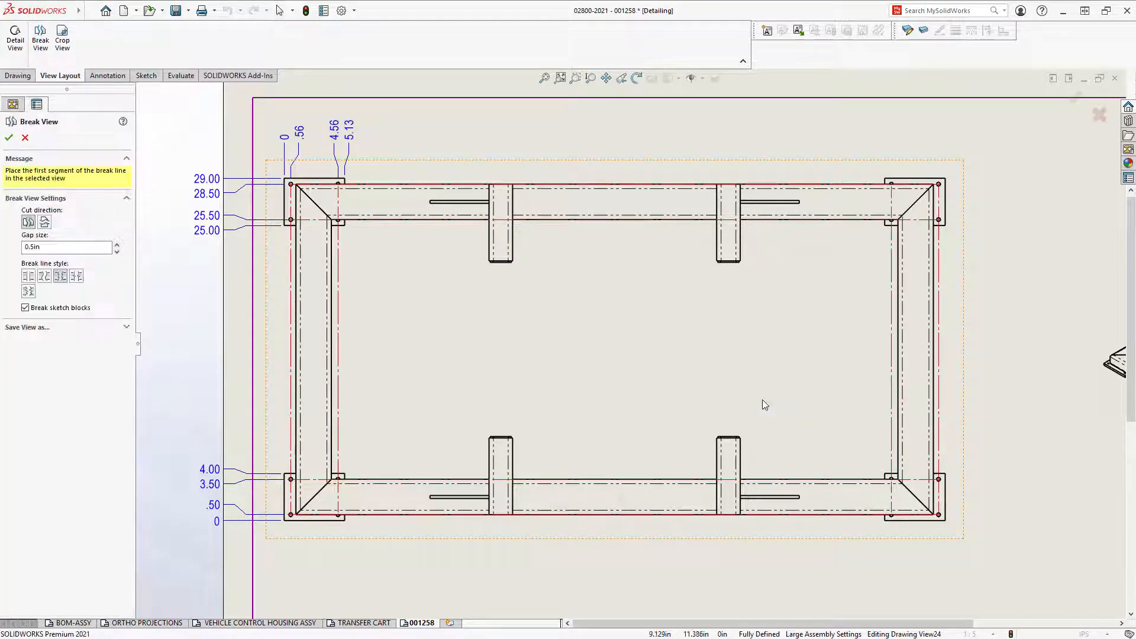
left_click(354, 349)
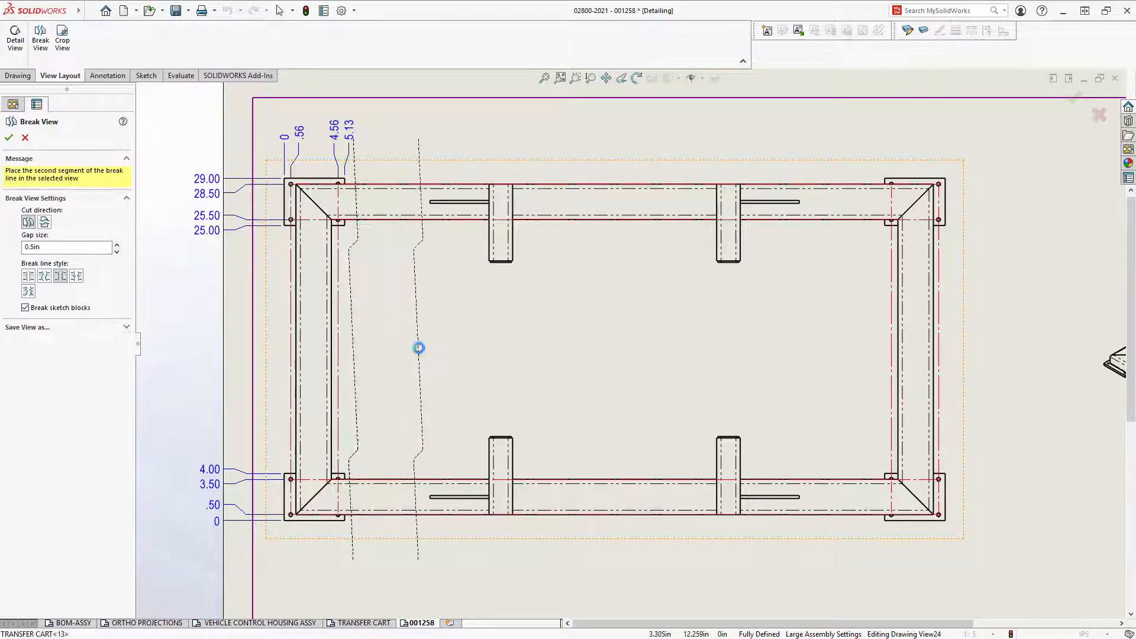
left_click(537, 357)
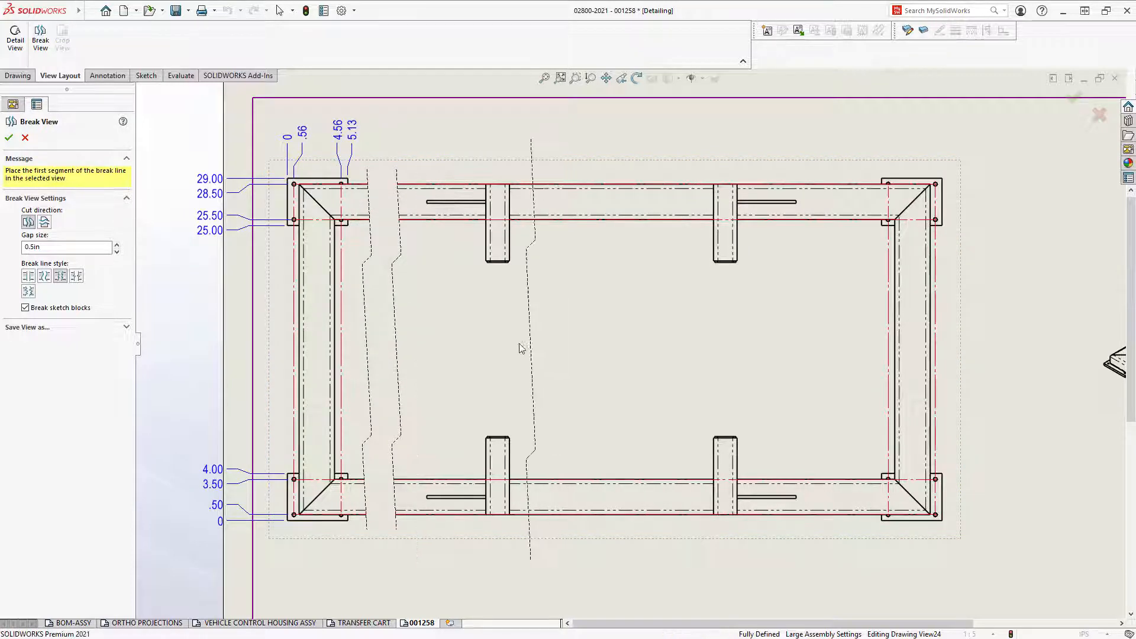
- Add two more vertical breaks to the plan view, one between the posts and one before the right corner plates
left_click(523, 346)
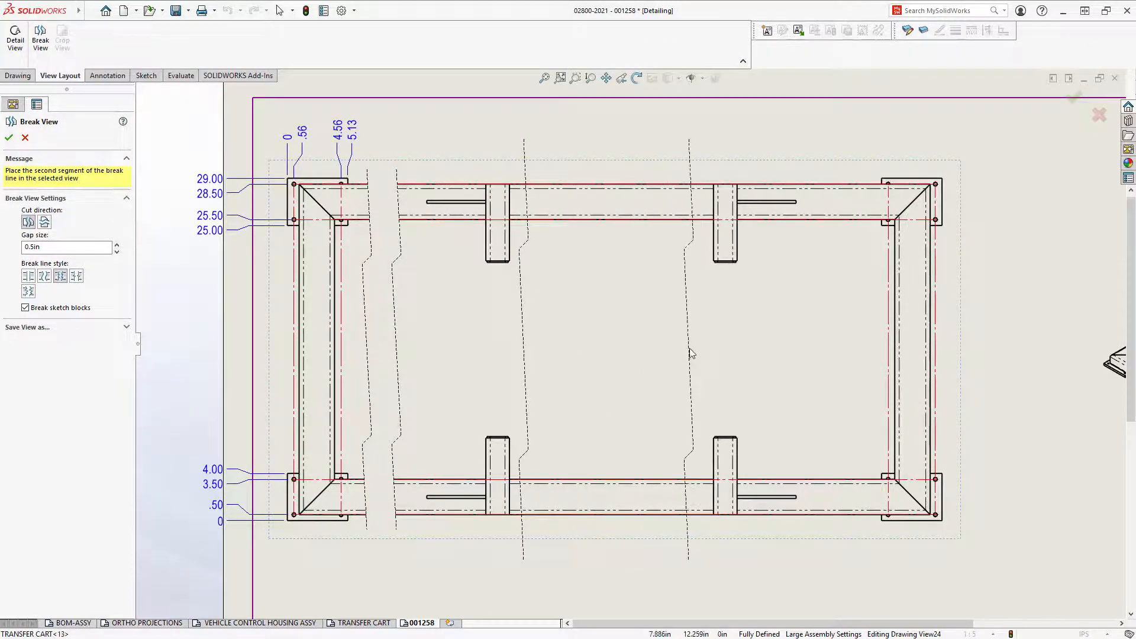
left_click(688, 347)
left_click(746, 349)
left_click(820, 355)
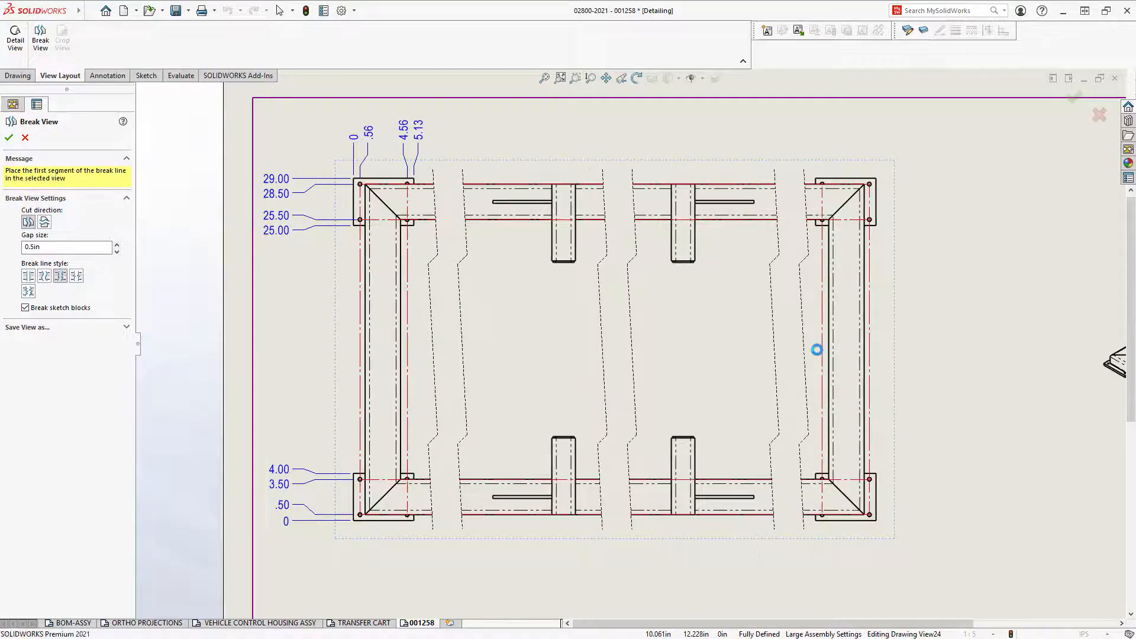
- Change the plan view's break lines to straight lines with a small zigzag and accept the broken view
left_click(34, 253)
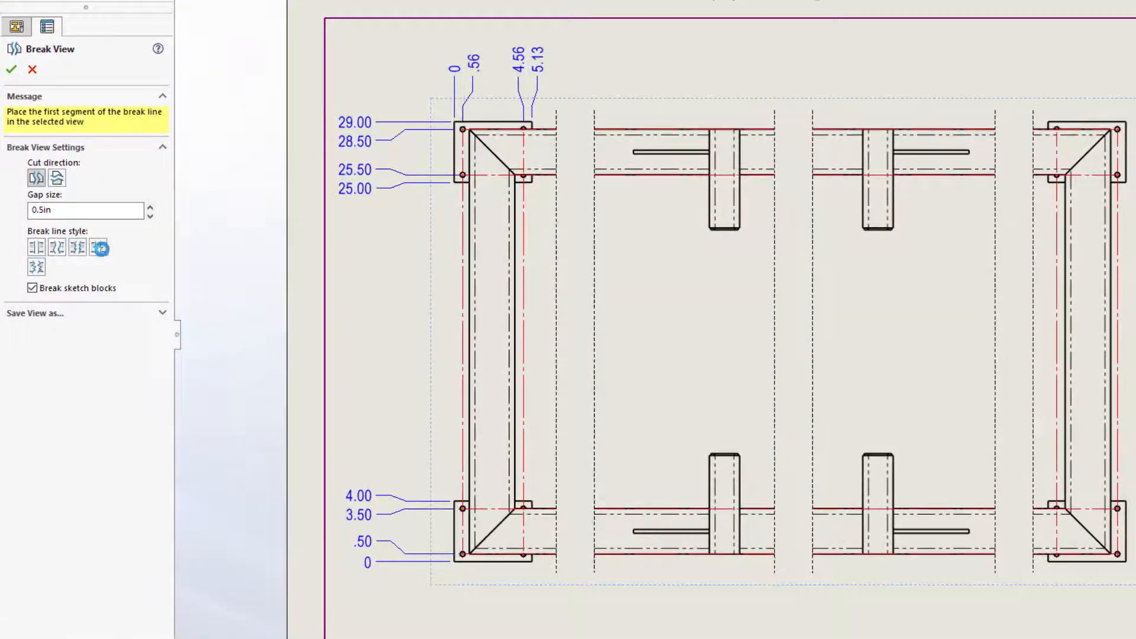
left_click(99, 248)
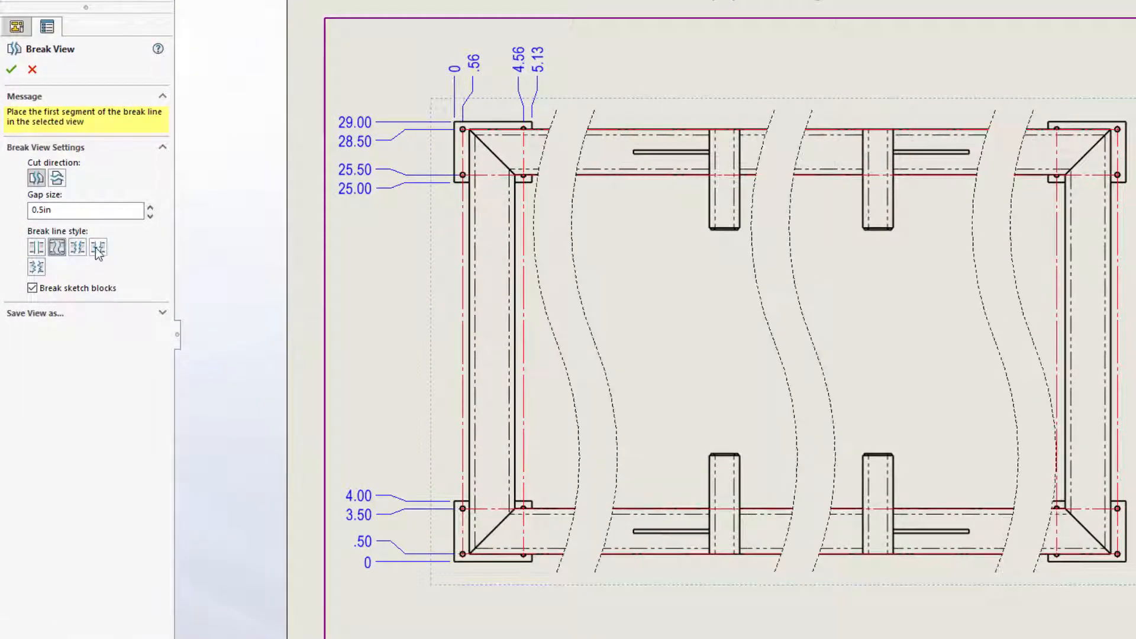
left_click(12, 70)
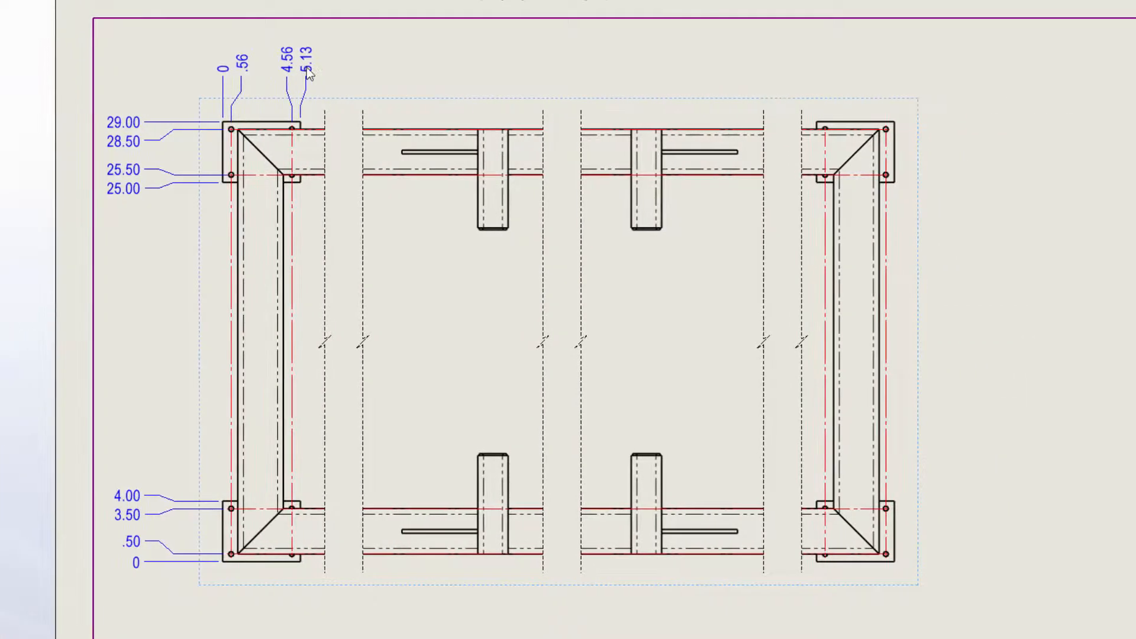
- Extend the horizontal ordinate dimensions to the upper-right corner plate's inner edge, both hole columns and outer edge
right_click(308, 70)
left_click(355, 192)
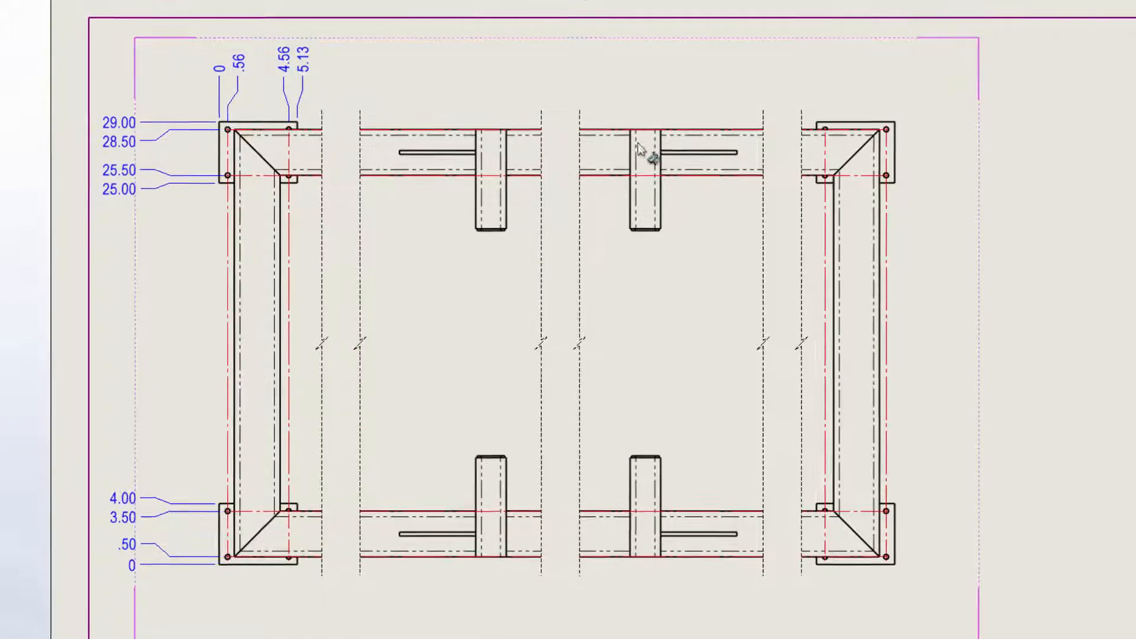
left_click(816, 122)
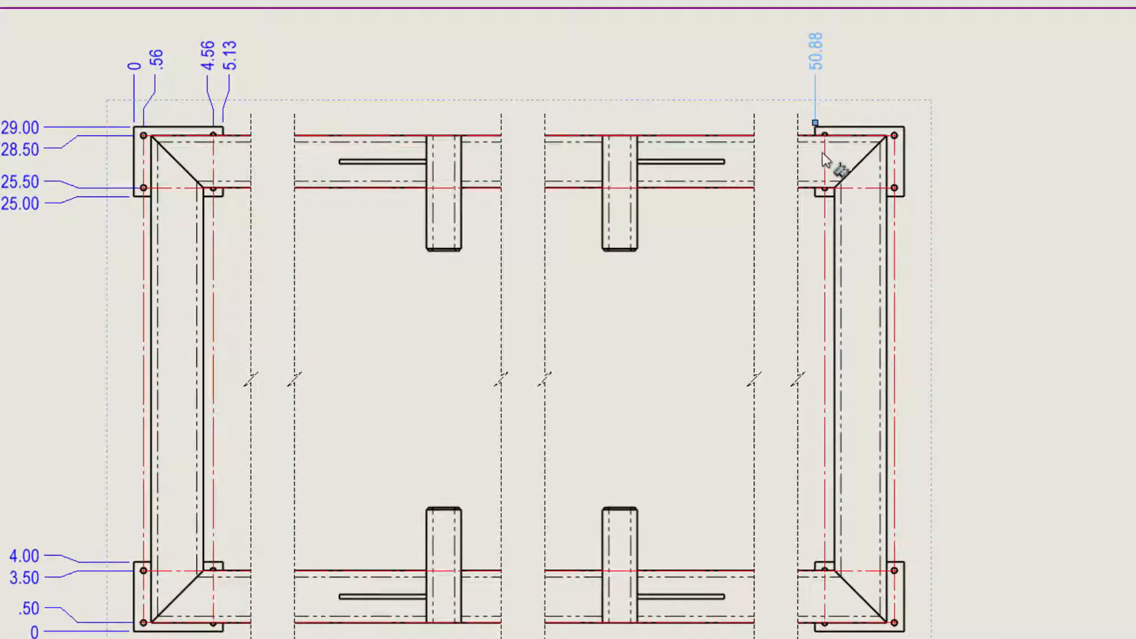
left_click(825, 137)
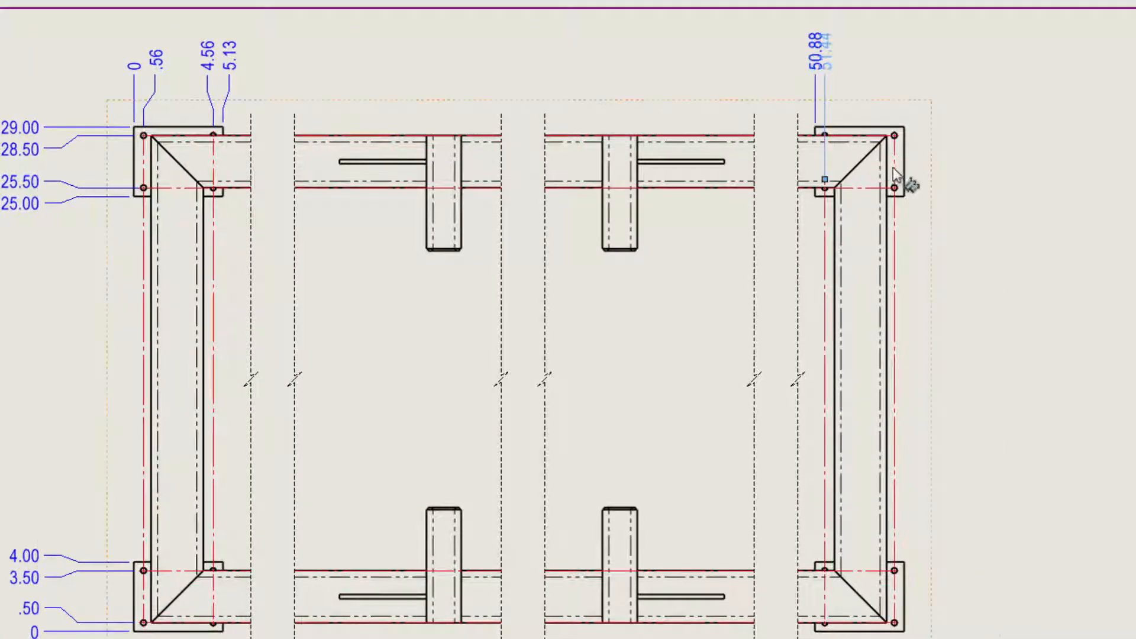
left_click(894, 137)
left_click(904, 158)
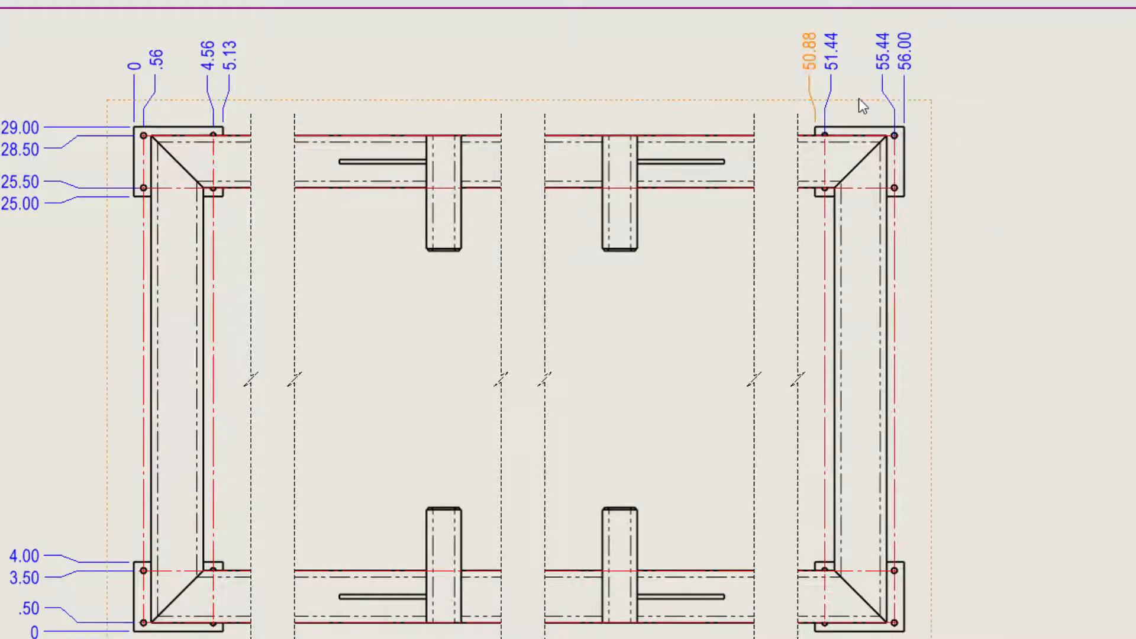
- Create a circular detail view around the plan view's lower-right corner plate and place it in the space beside that corner
mouse_move(1052, 489)
middle_mouse_down()
mouse_move(723, 282)
mouse_move(681, 272)
middle_mouse_up()
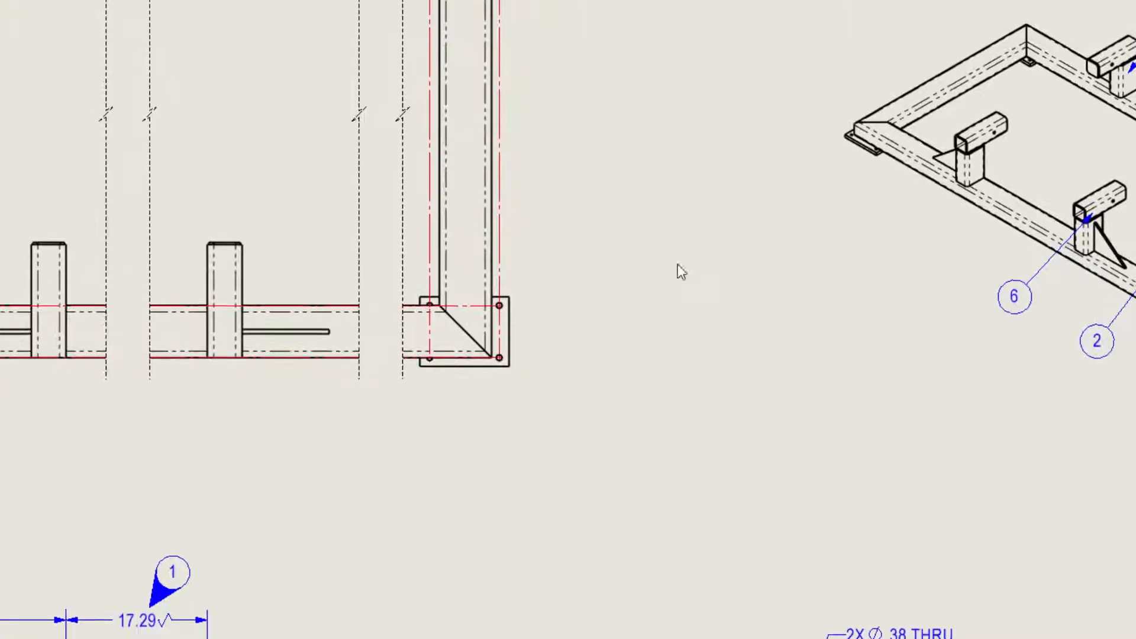
key("s")
left_click(760, 311)
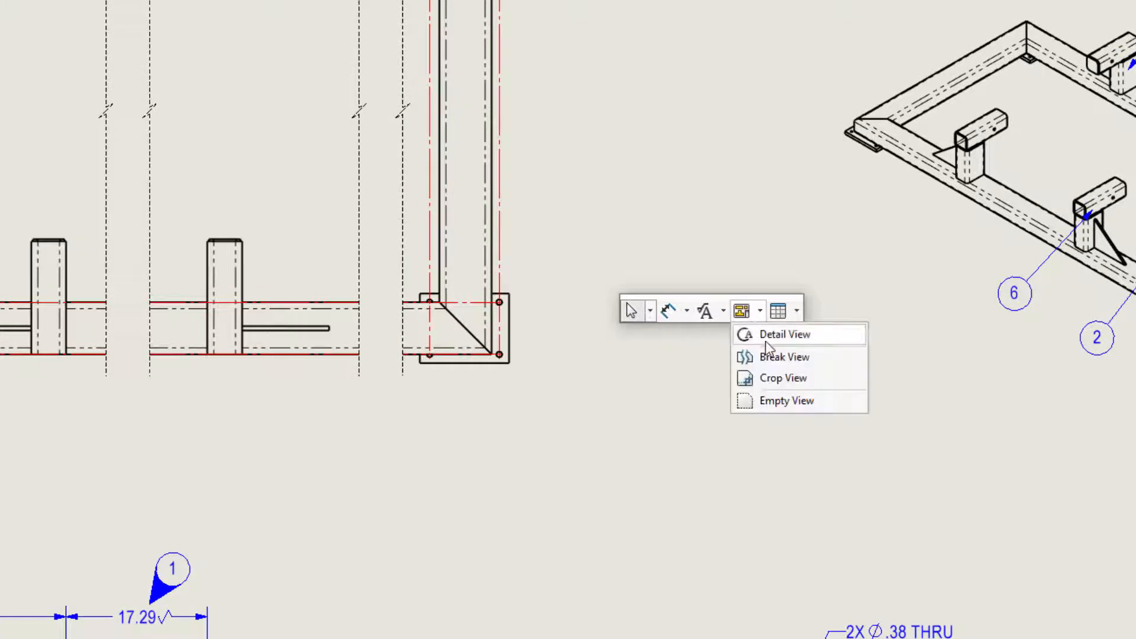
left_click(762, 335)
left_click(463, 331)
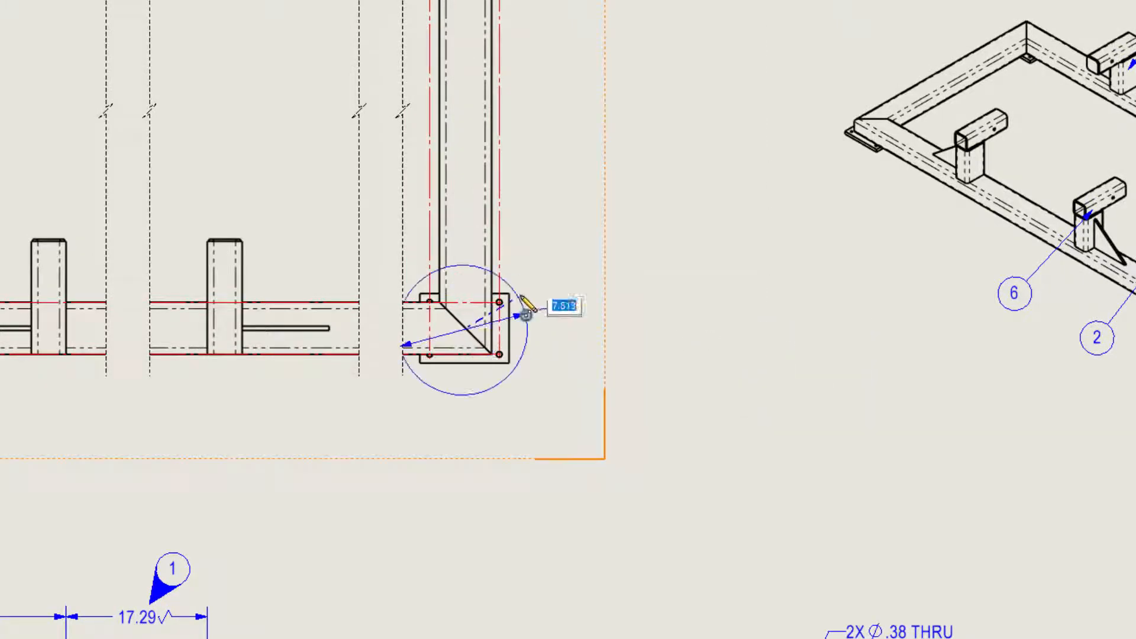
left_click(526, 313)
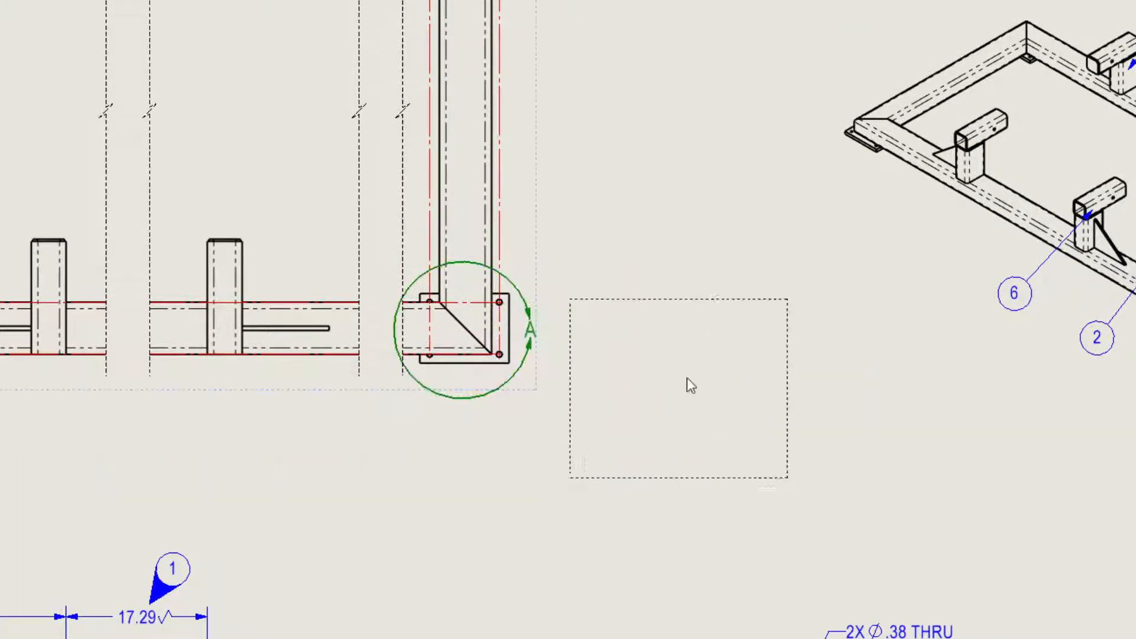
left_click(702, 354)
key("Escape")
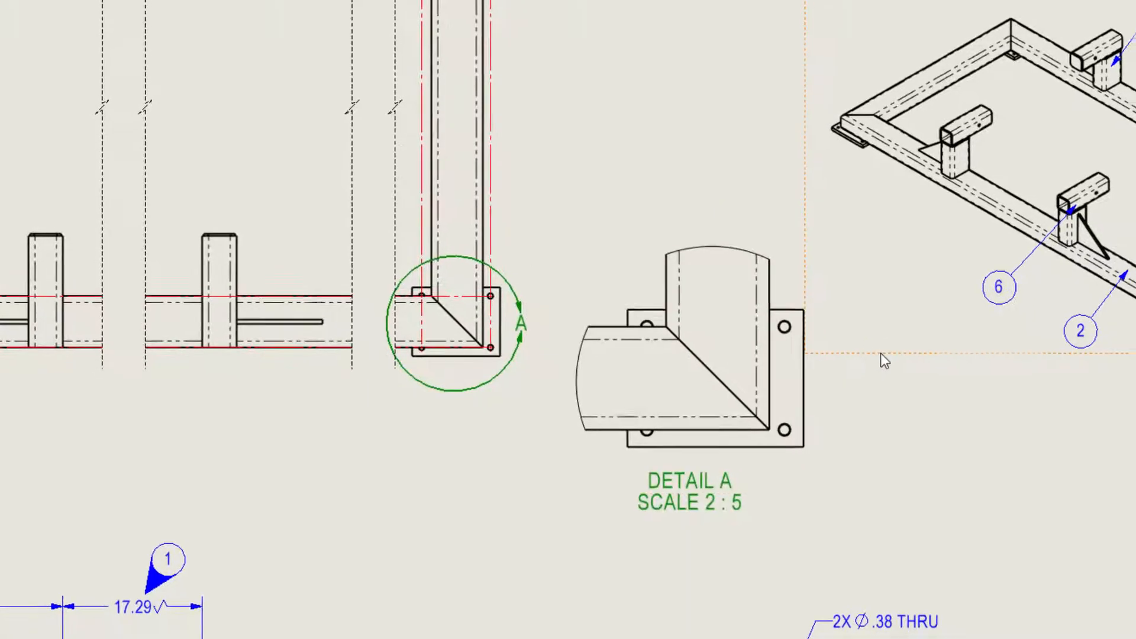
- Add a hole callout to the lower-right hole in Detail A, placing its text below and to the right of the plate
key("s")
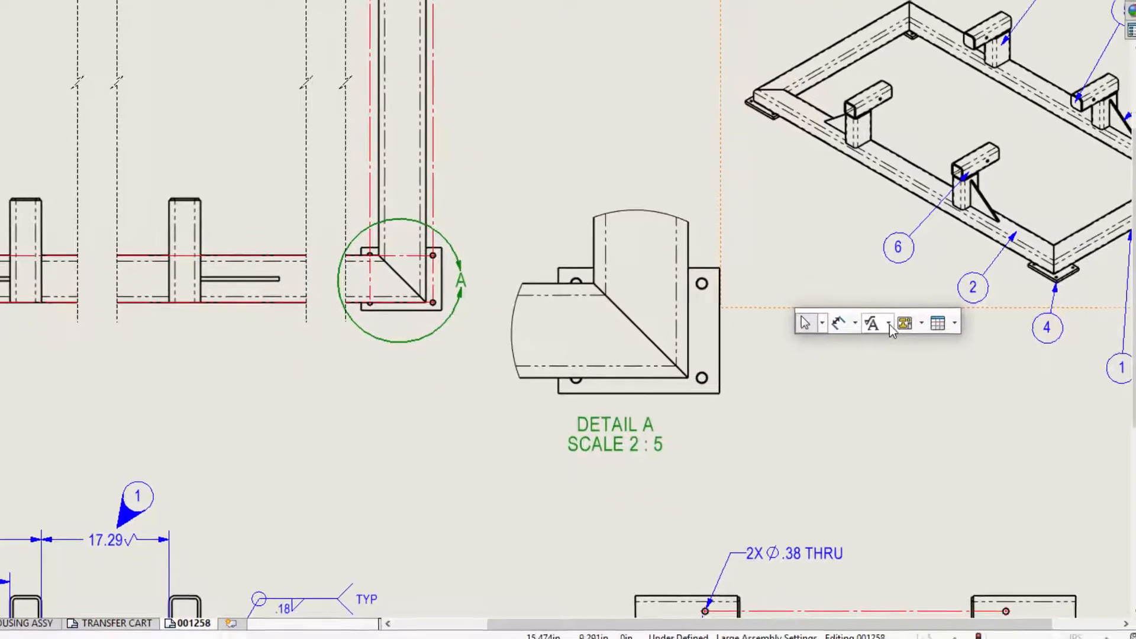
left_click(890, 325)
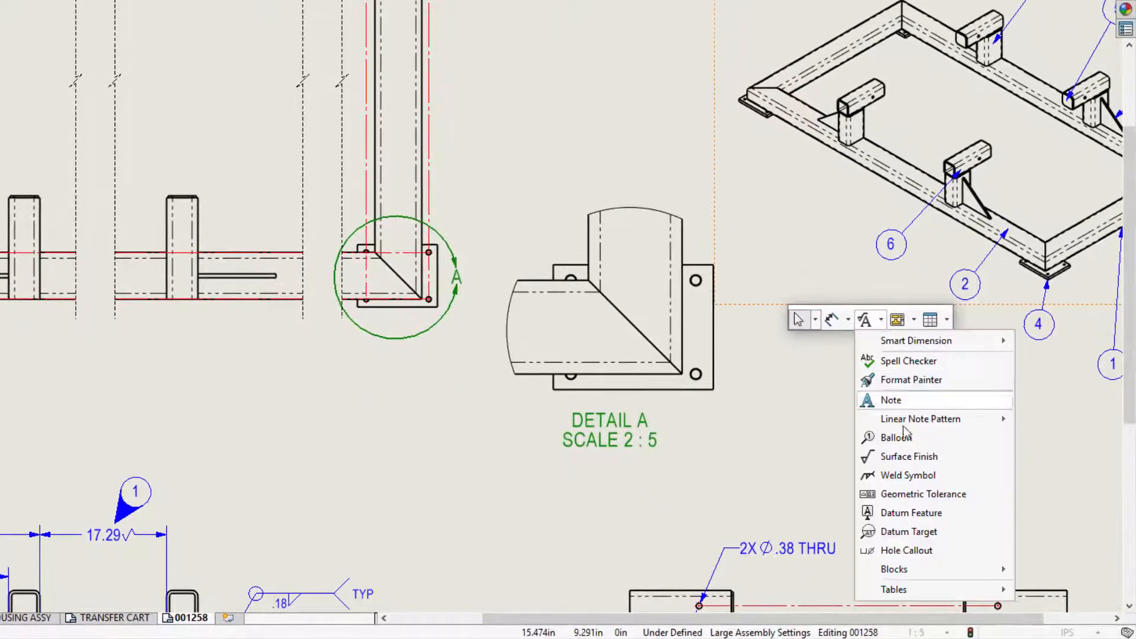
left_click(908, 543)
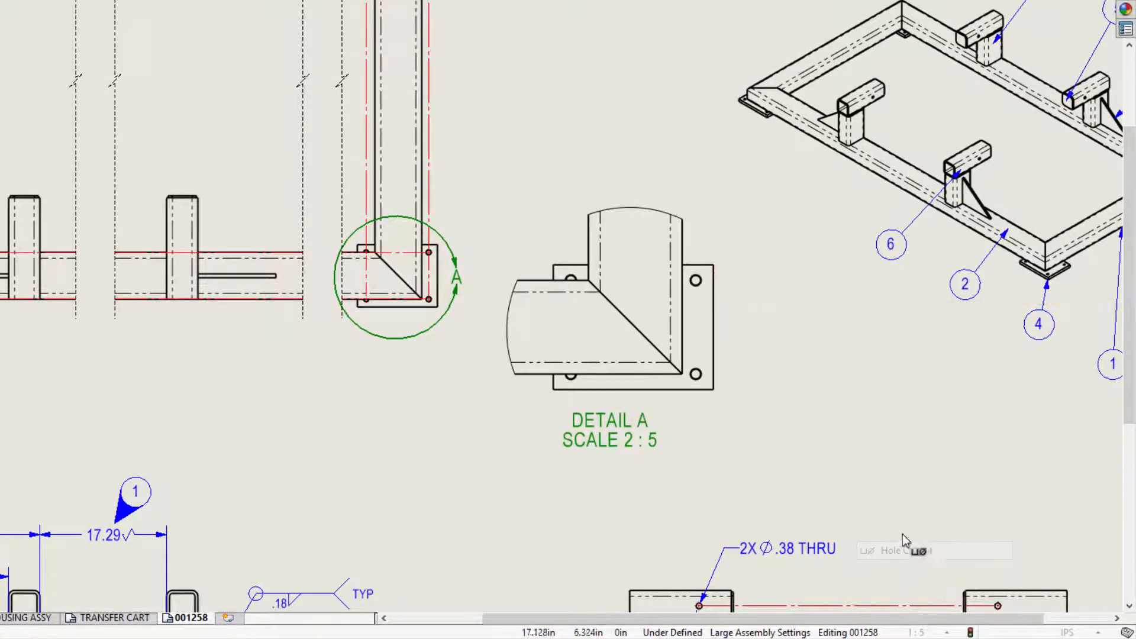
left_click(696, 380)
left_click(844, 435)
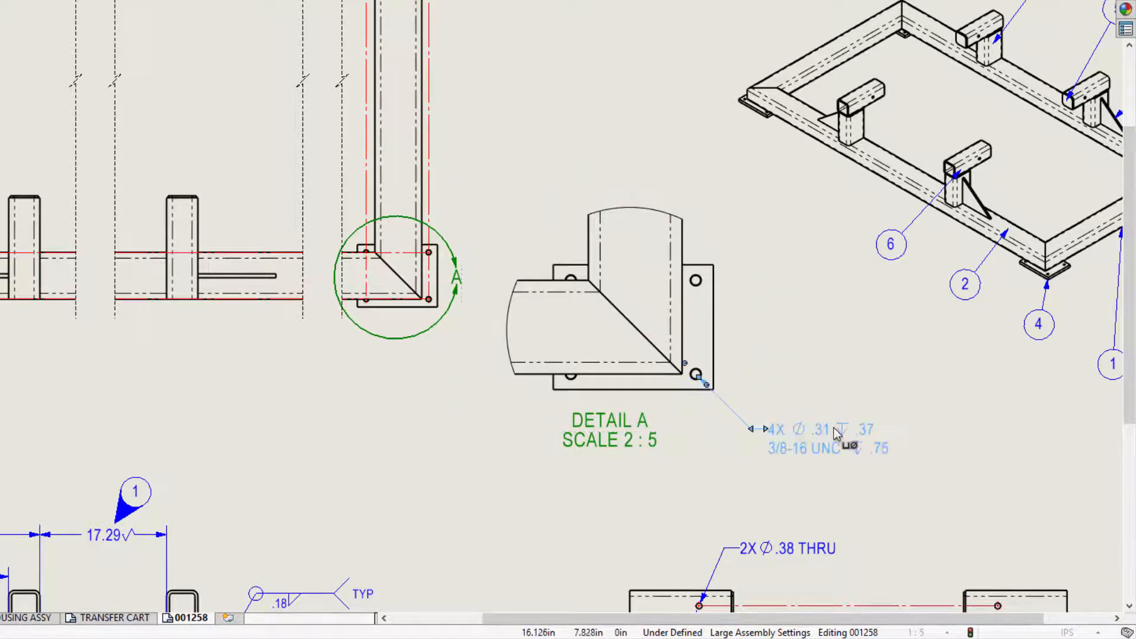
- Dimension the frame's overall width and depth from its outer edges in Detail A and move the detail label below the width dimension
right_click_drag(801, 364, 799, 288)
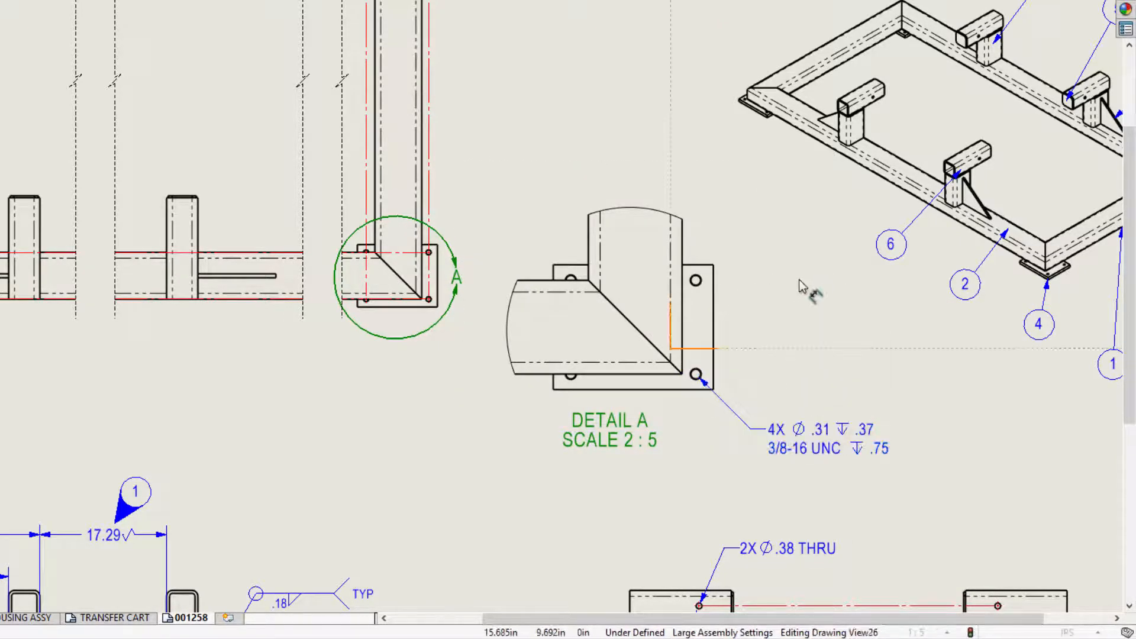
left_click(683, 259)
left_click(683, 259)
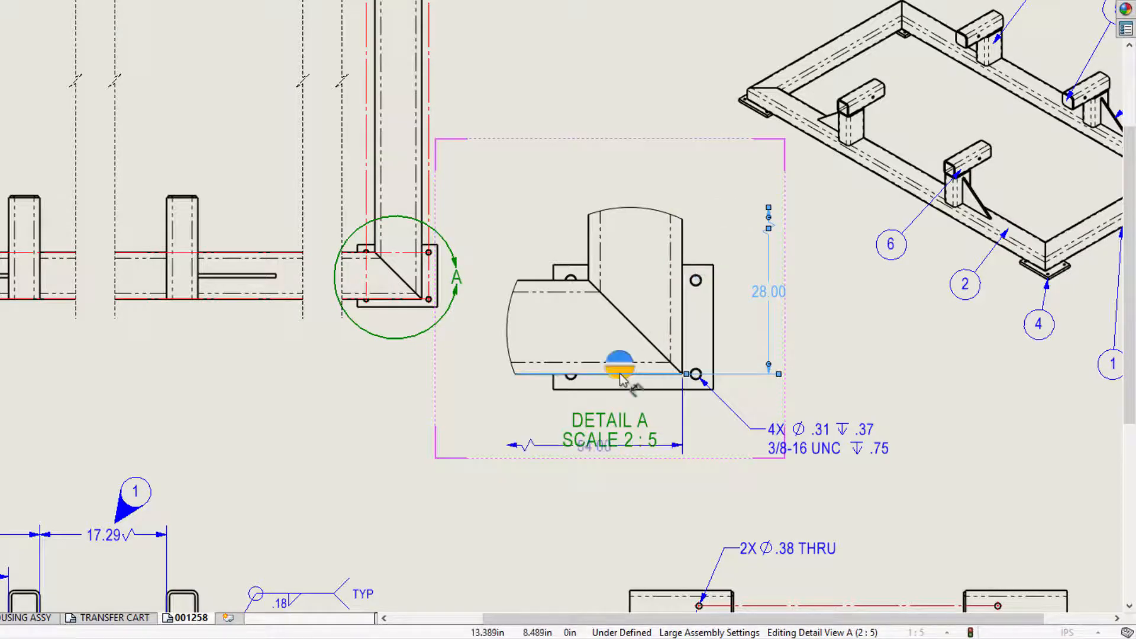
left_click(548, 374)
key("Escape")
left_click_drag(615, 421, 573, 477)
left_click(766, 510)
- Give the end view's hole-spacing dimension a symmetric tolerance of 0.01 in and three-decimal precision
mouse_move(902, 538)
middle_mouse_down("ctrl")
mouse_move(828, 349)
mouse_move(704, 136)
middle_mouse_up("ctrl")
left_click(666, 373)
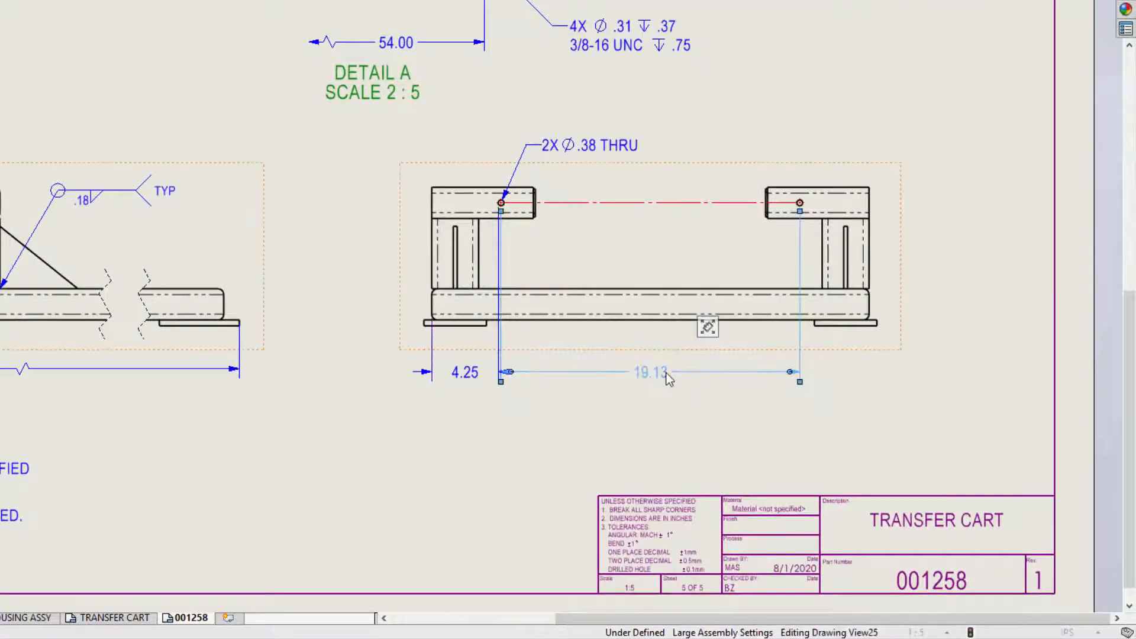
left_click(98, 203)
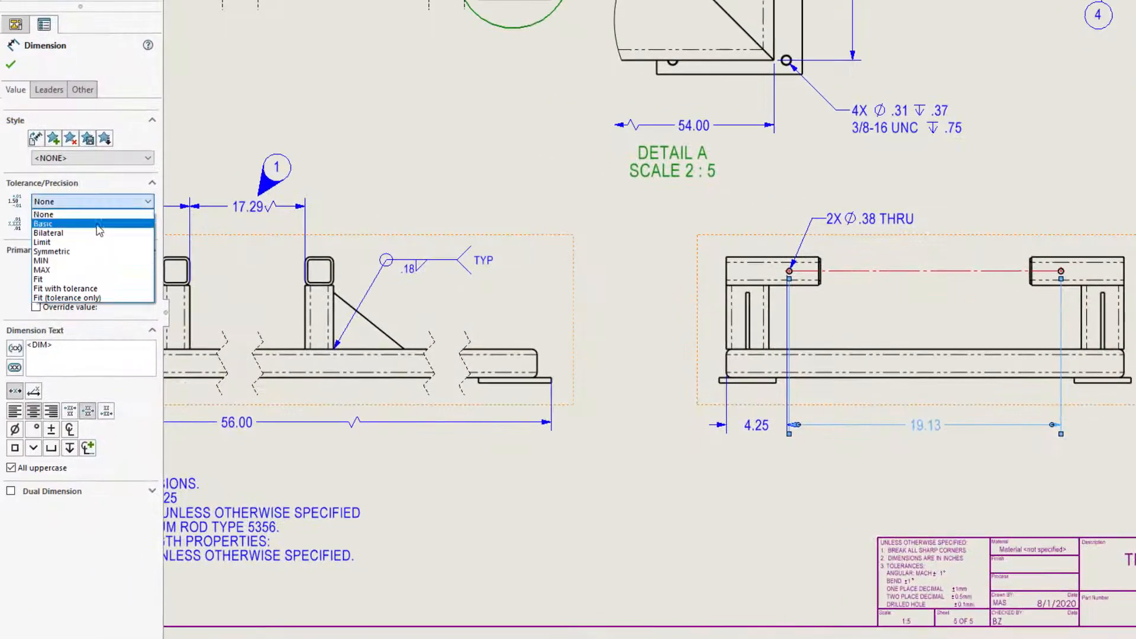
left_click(93, 247)
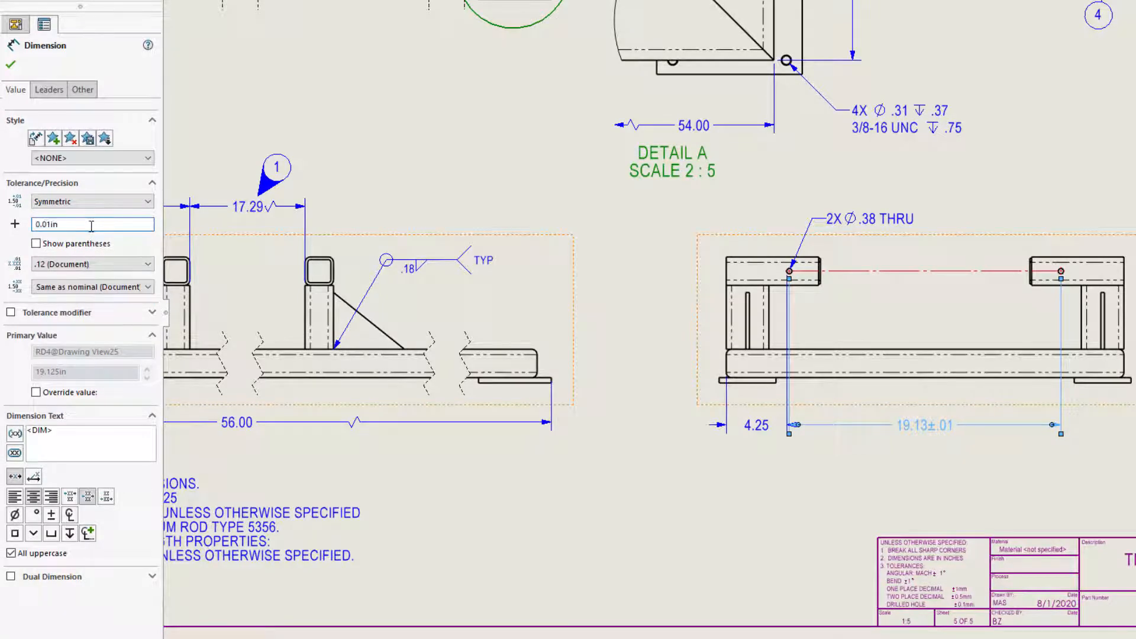
left_click(93, 264)
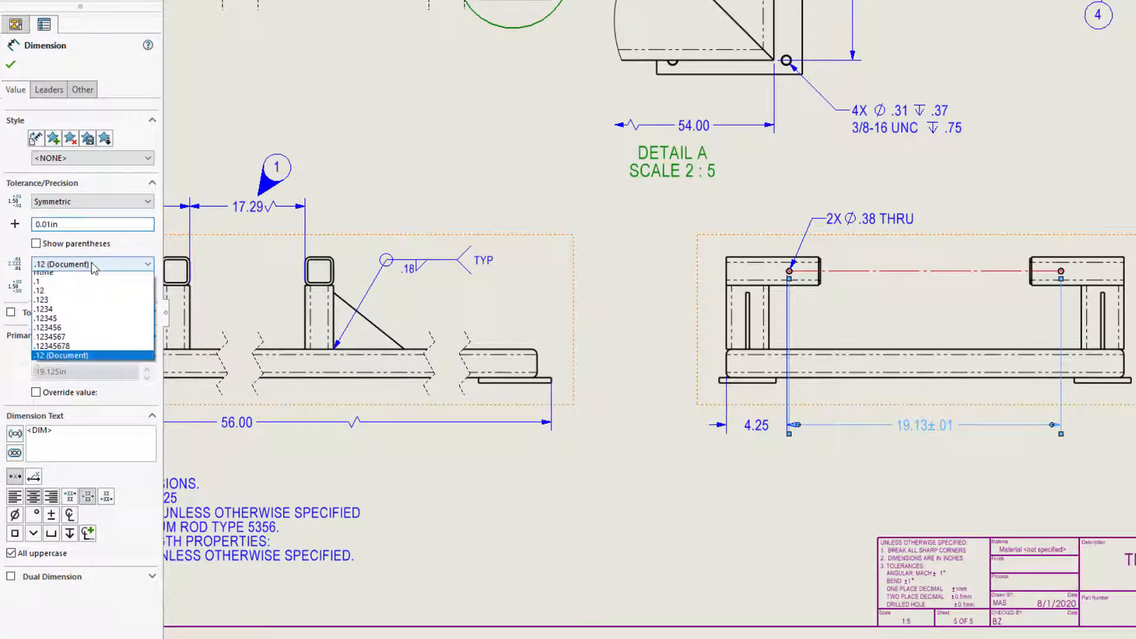
left_click(89, 299)
key("Escape")
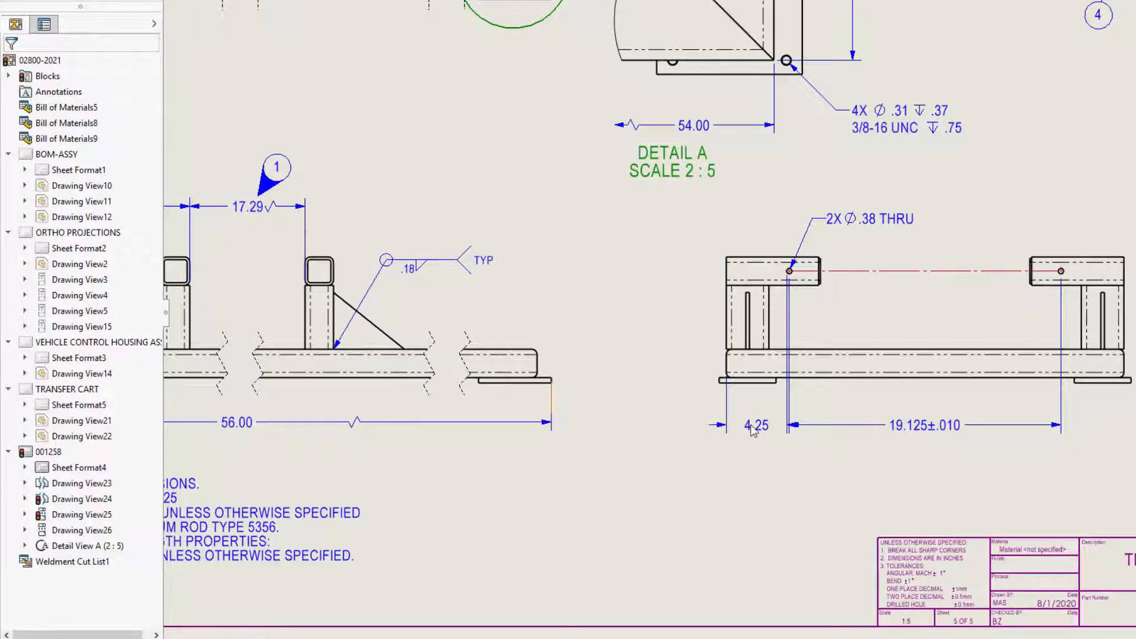
- Set the first arc condition to Center for the dimension from the frame's outer edge to the left hole in the end view
left_click(753, 428)
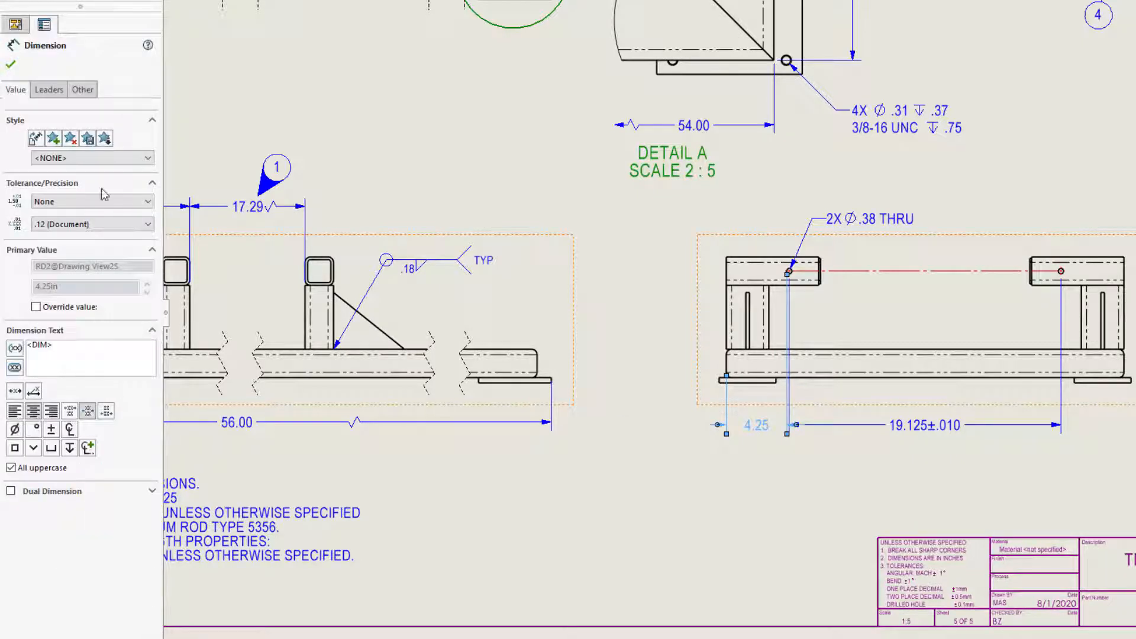
left_click(50, 95)
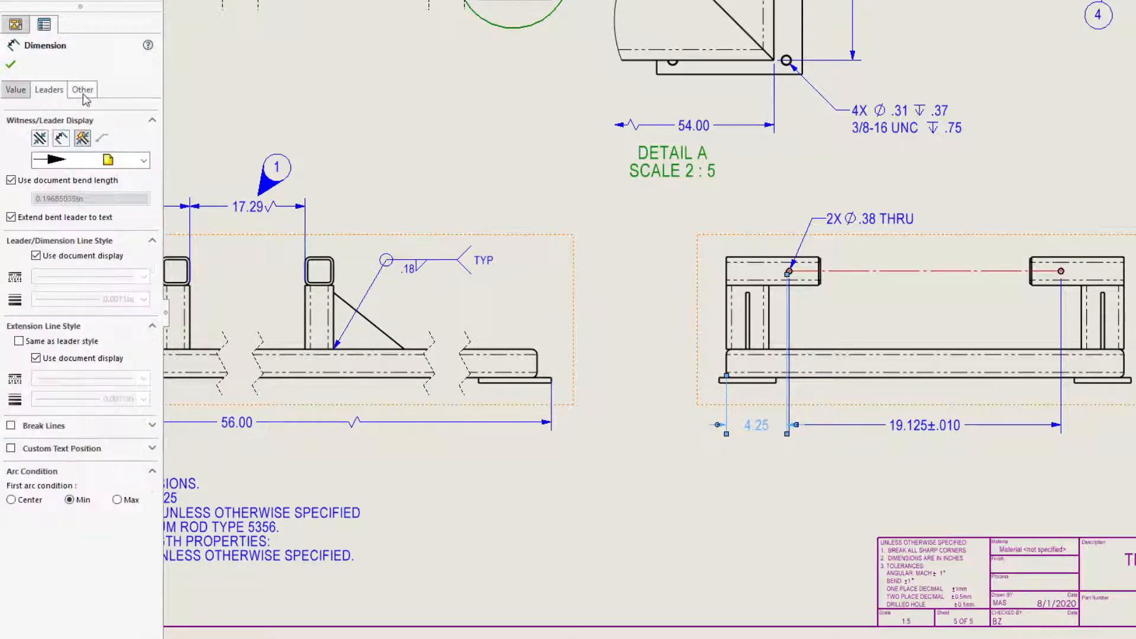
left_click(82, 93)
left_click(50, 89)
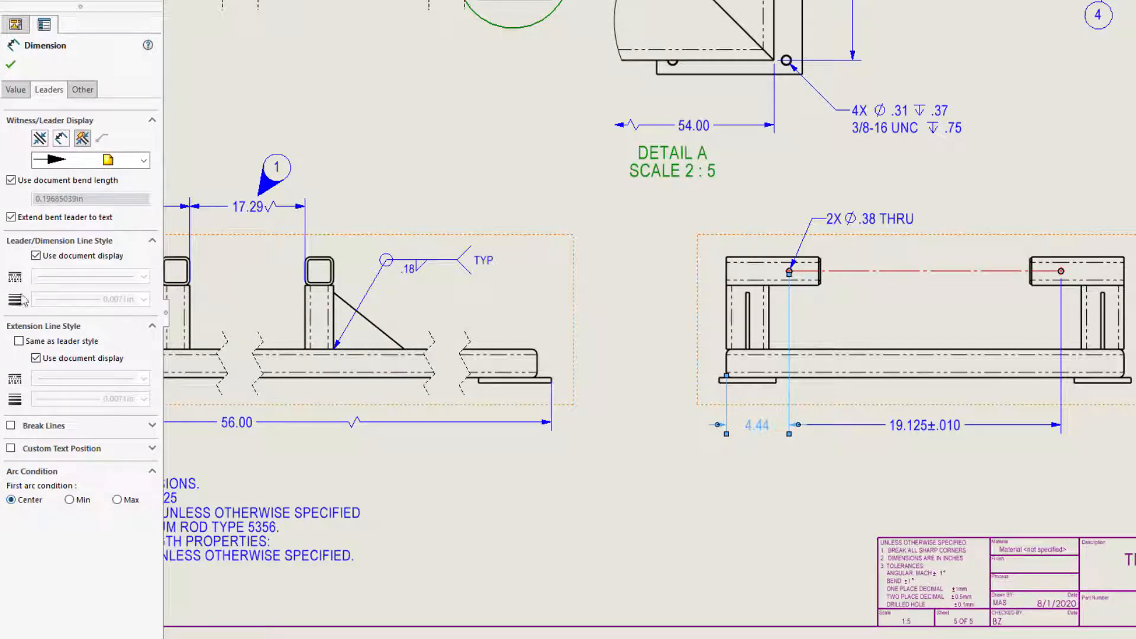
left_click(11, 65)
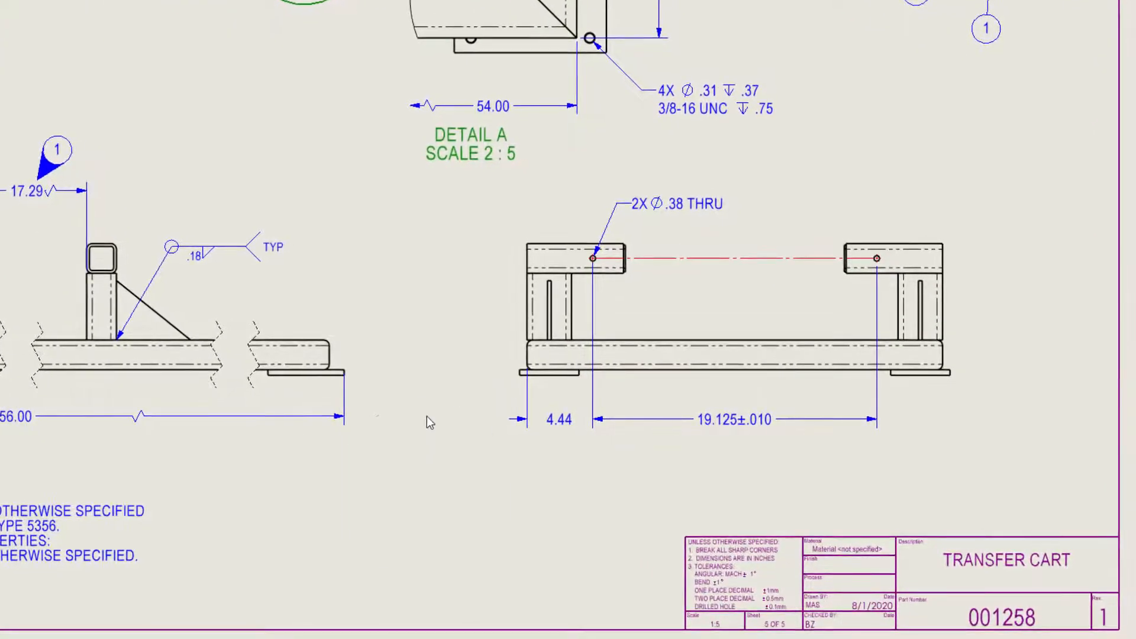
- Dimension the end view's overall height and frame width, and move the width dimension farther below the hole-spacing dimension
left_click(540, 245)
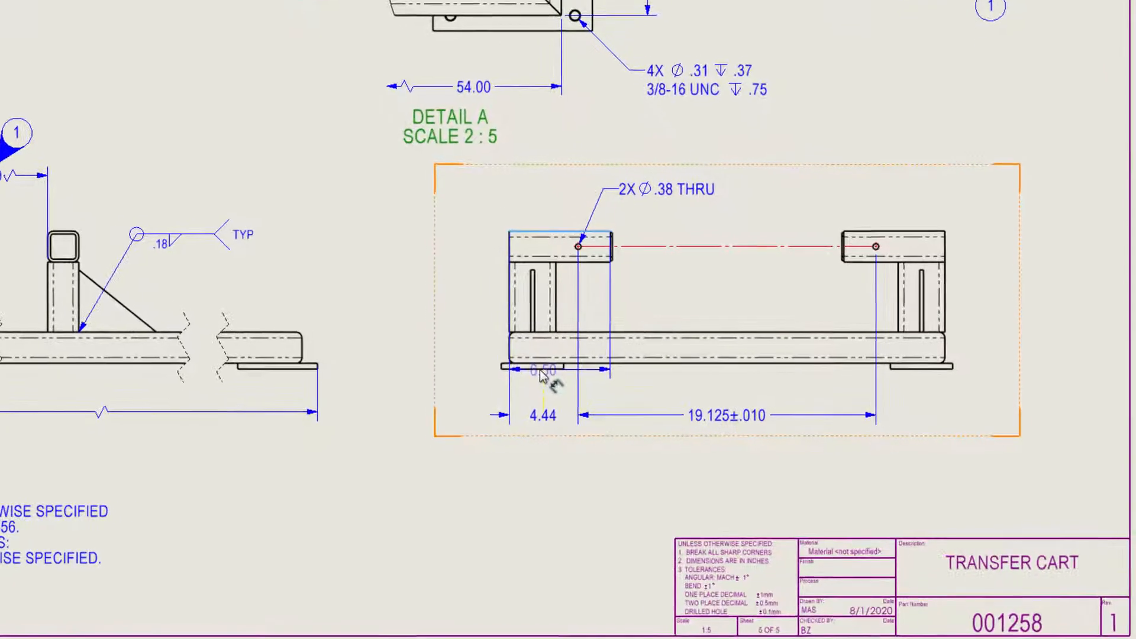
left_click(555, 375)
left_click(491, 357)
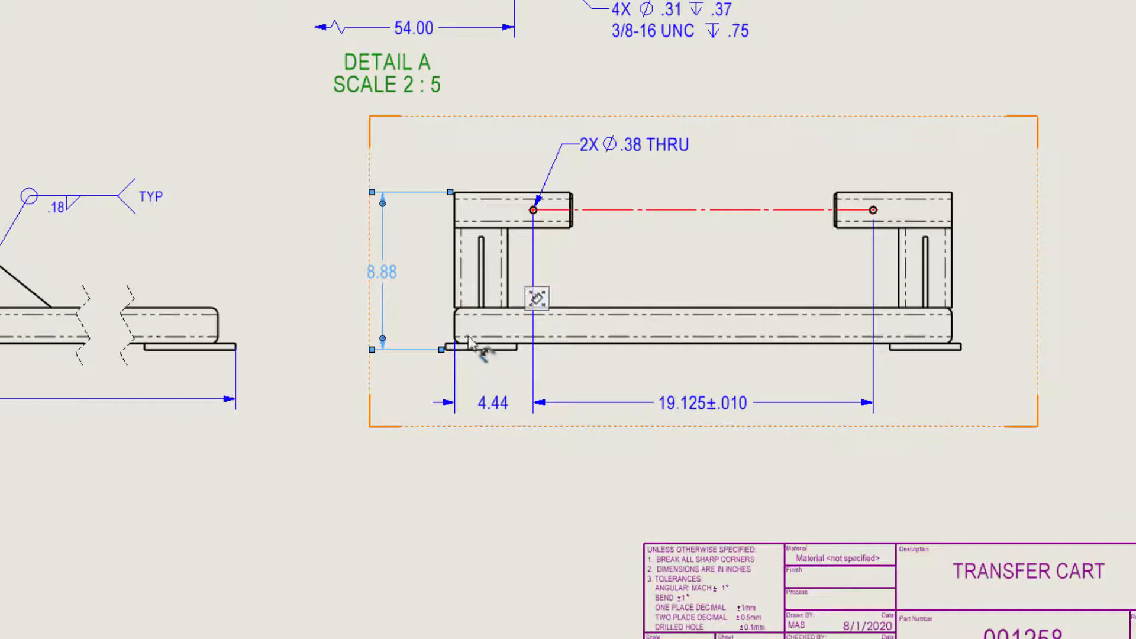
left_click(456, 329)
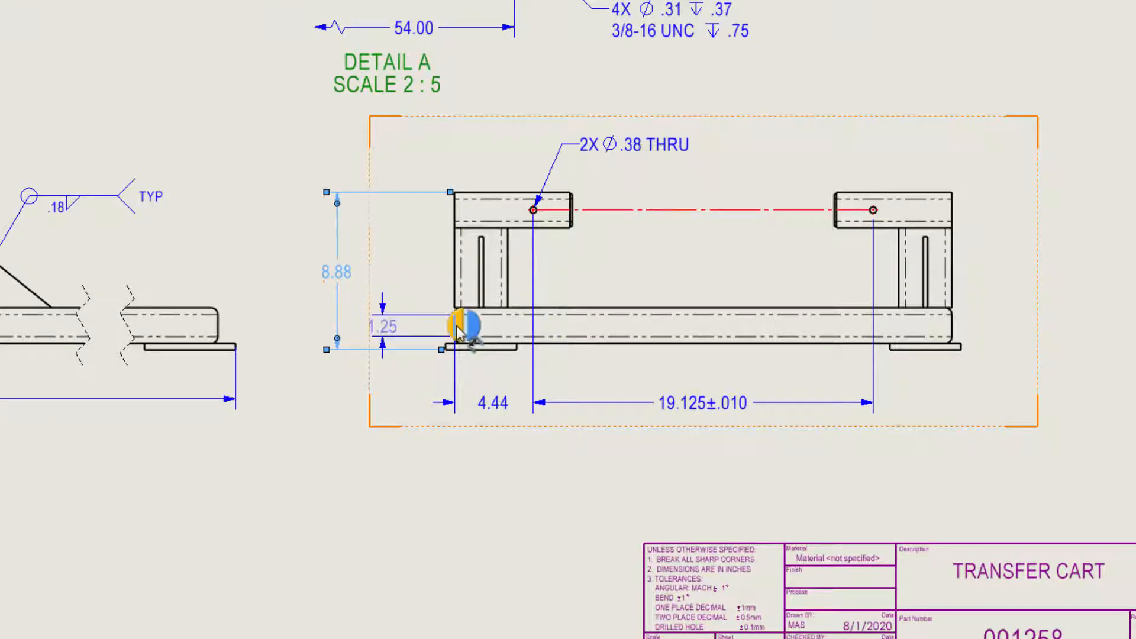
left_click(952, 326)
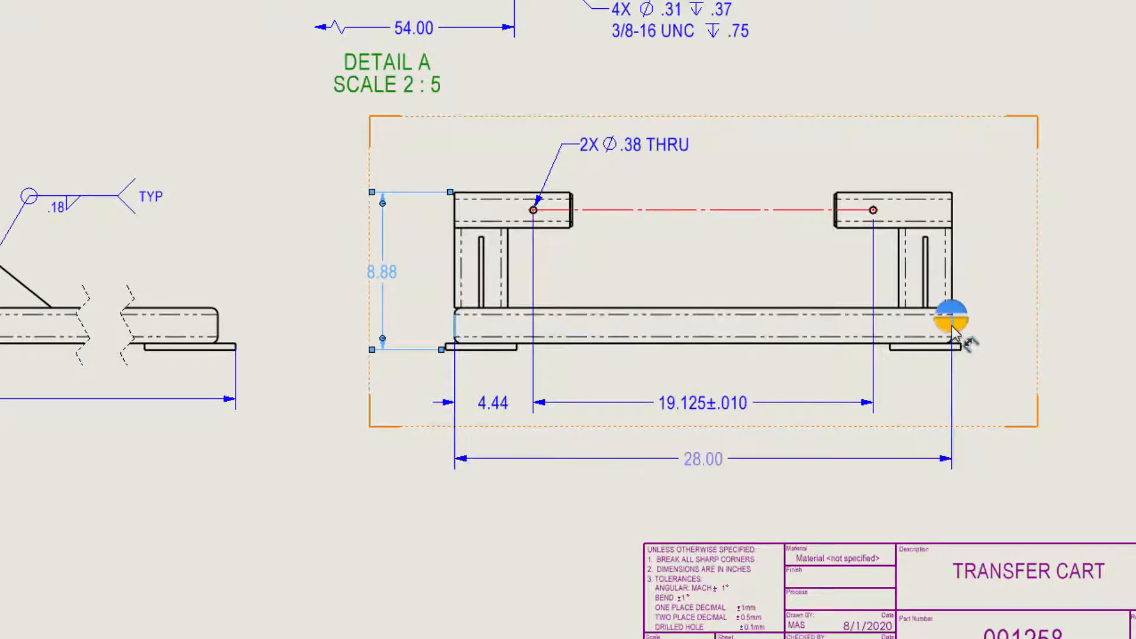
left_click(952, 326)
key("Escape")
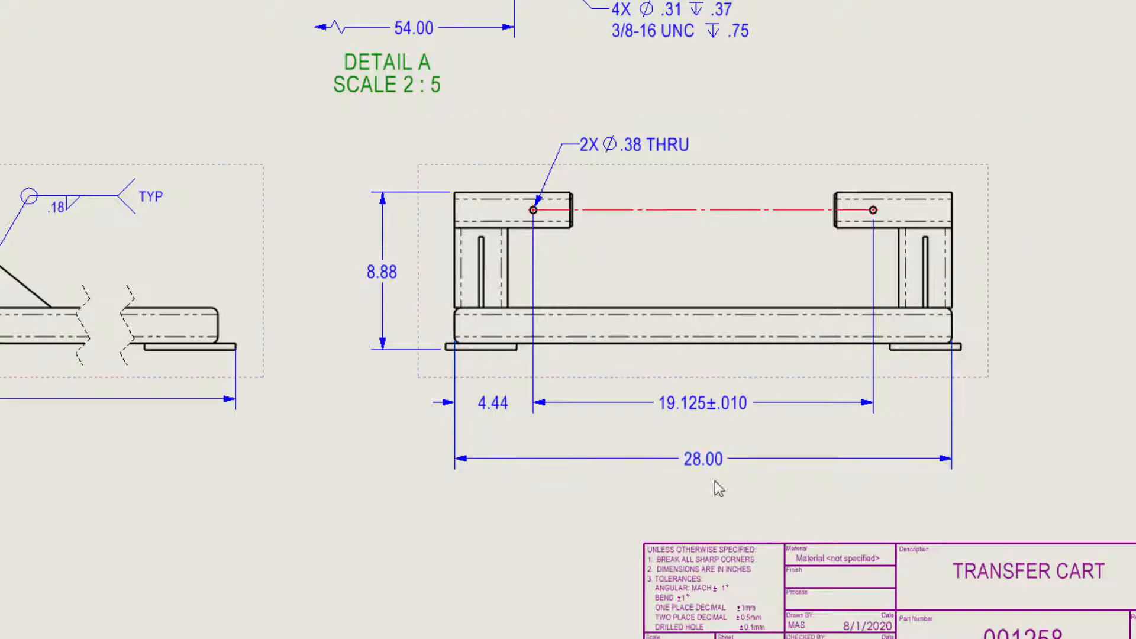
left_click_drag(699, 462, 702, 507)
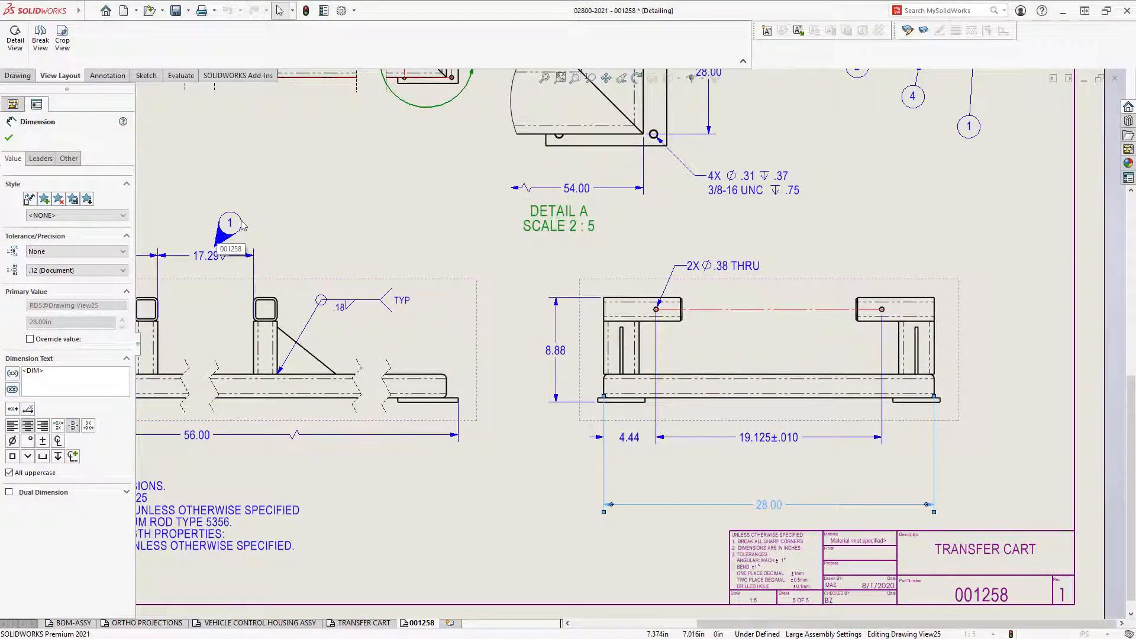
- Place a circular two-character balloon with the custom text 2 between the hole-spacing and frame-width dimensions in the end view
left_click(124, 77)
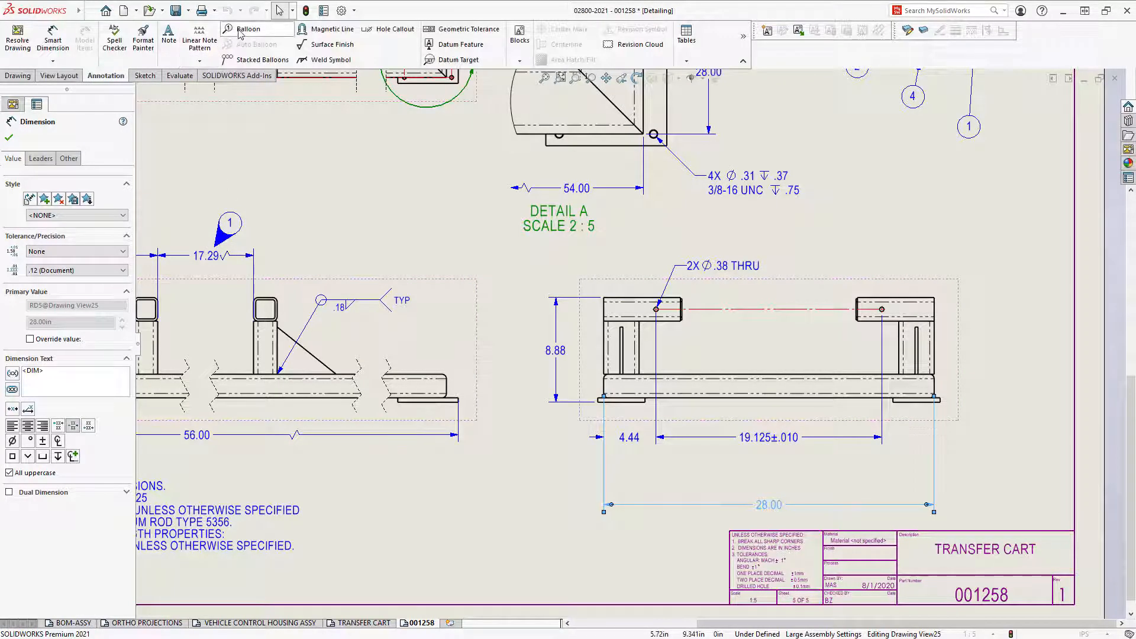
left_click(244, 29)
left_click(74, 406)
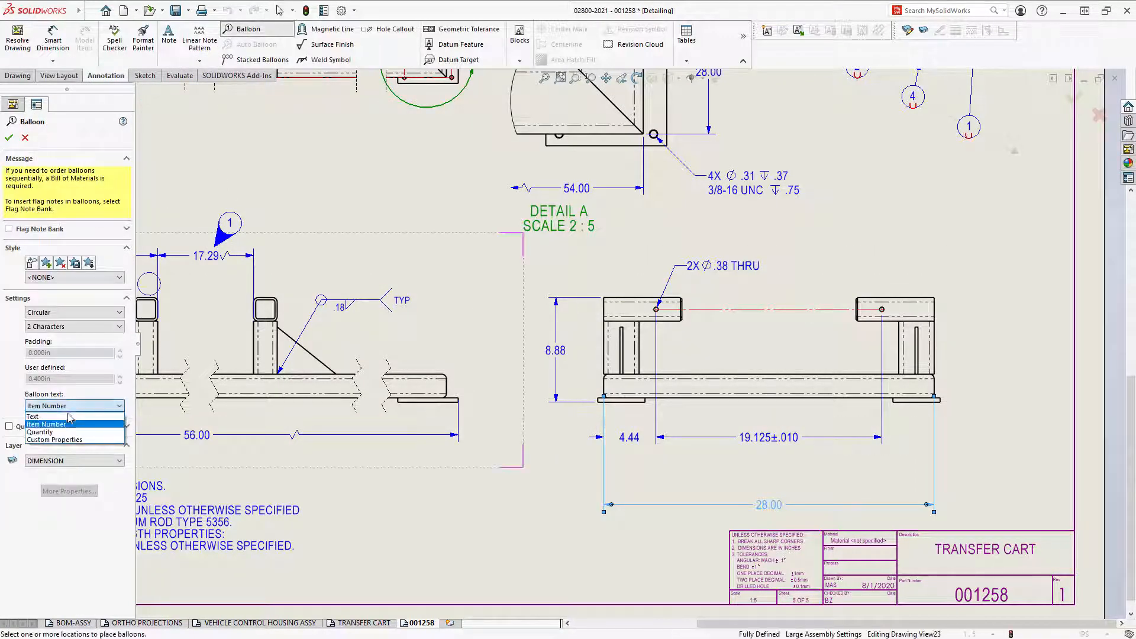
left_click(73, 419)
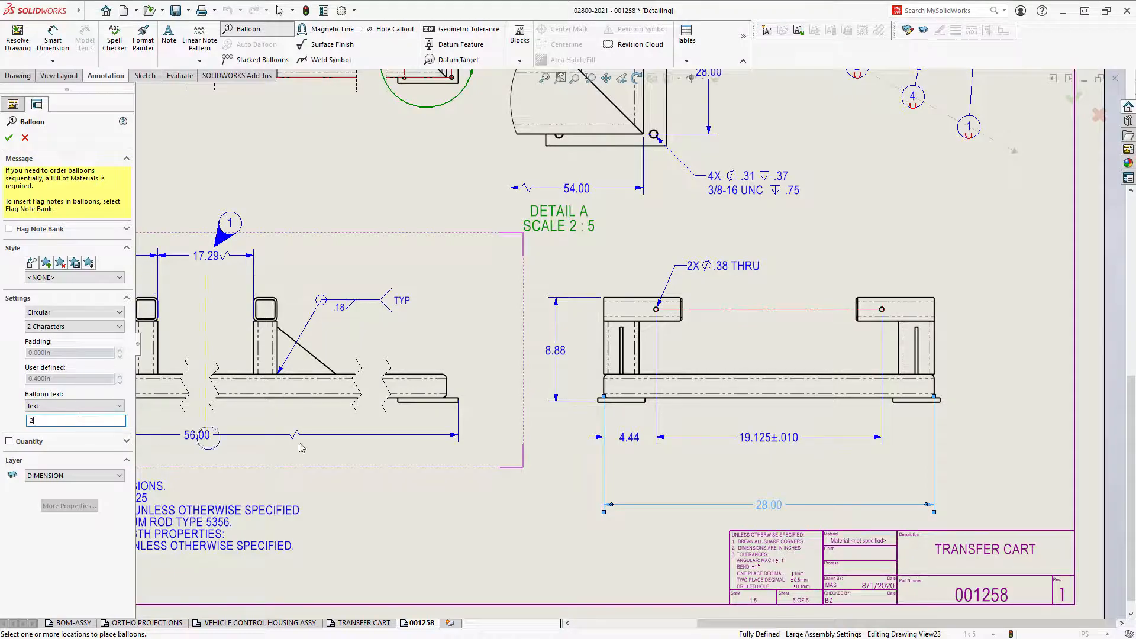
type("2")
left_click(744, 463)
key("Escape")
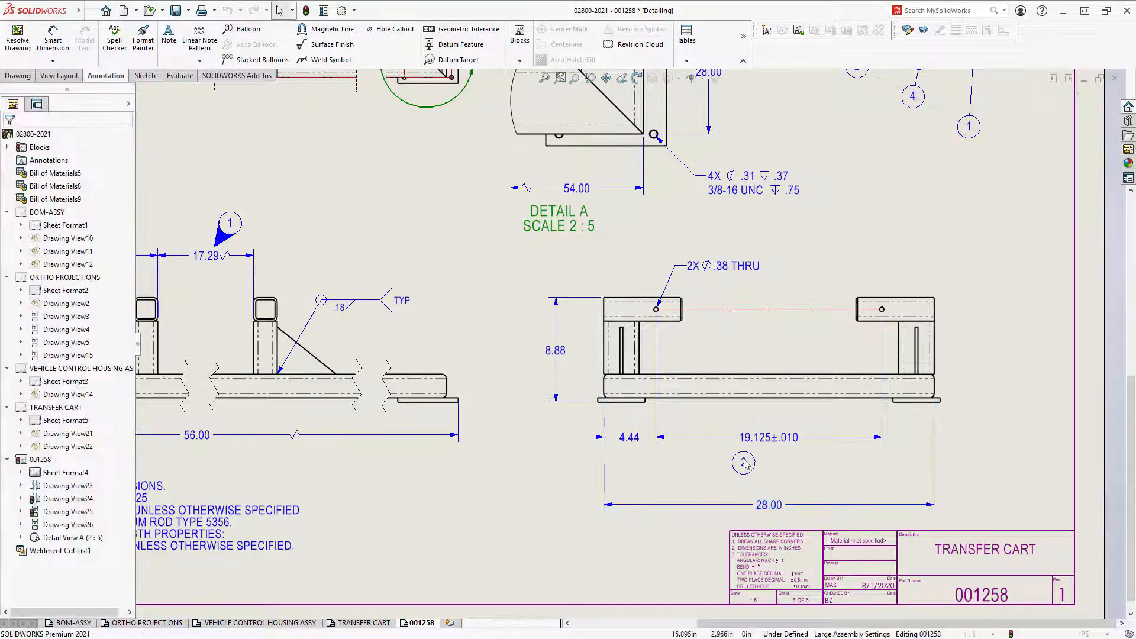
- Give balloon 2 a VDA leader, aim its tip at the hole-spacing dimension, and move the balloon to the tip's lower left
left_click(744, 463)
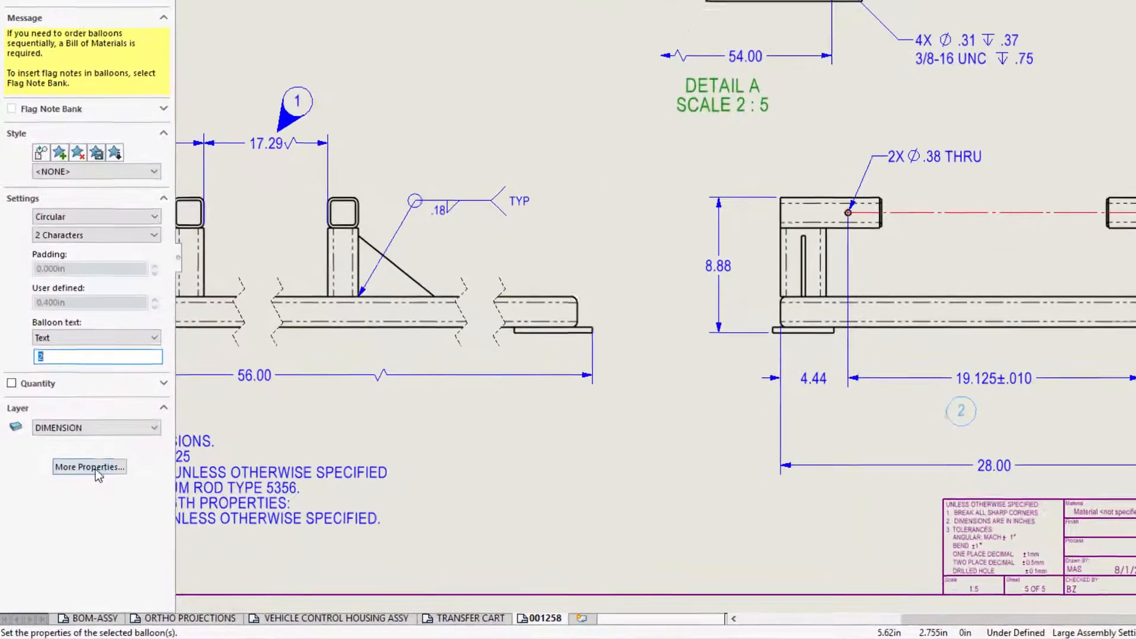
left_click(96, 471)
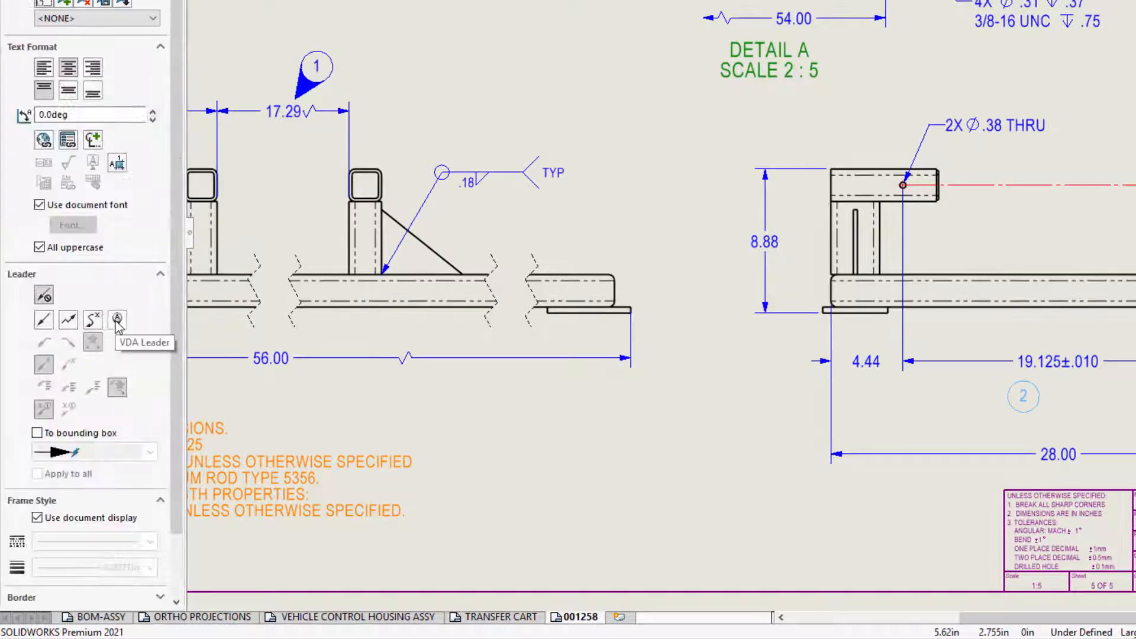
left_click(117, 320)
key("Escape")
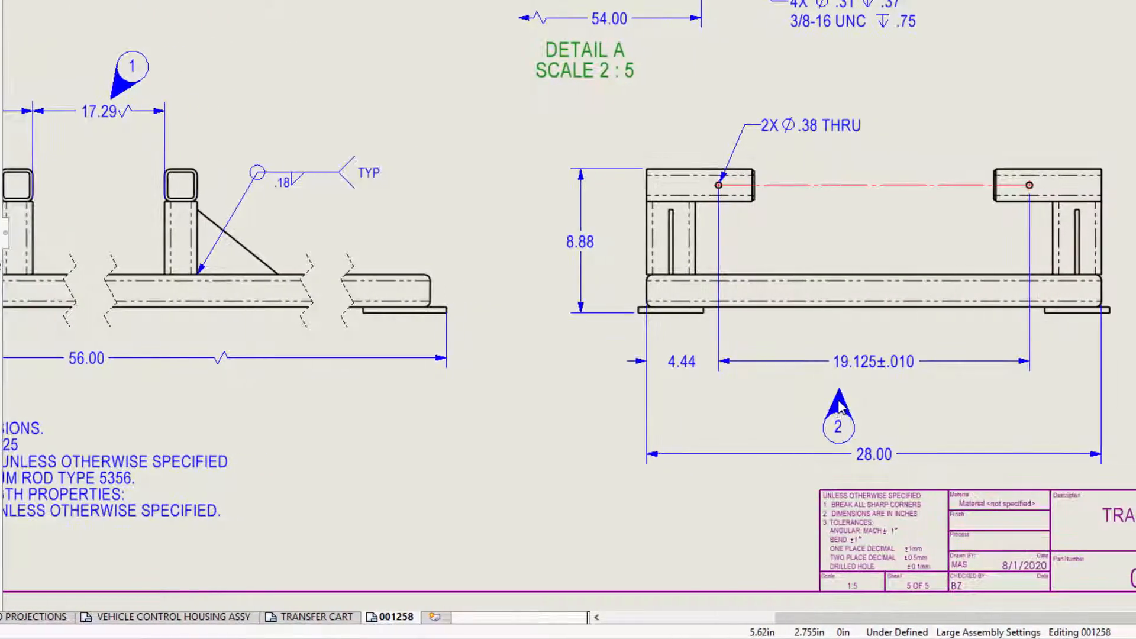
left_click(840, 391)
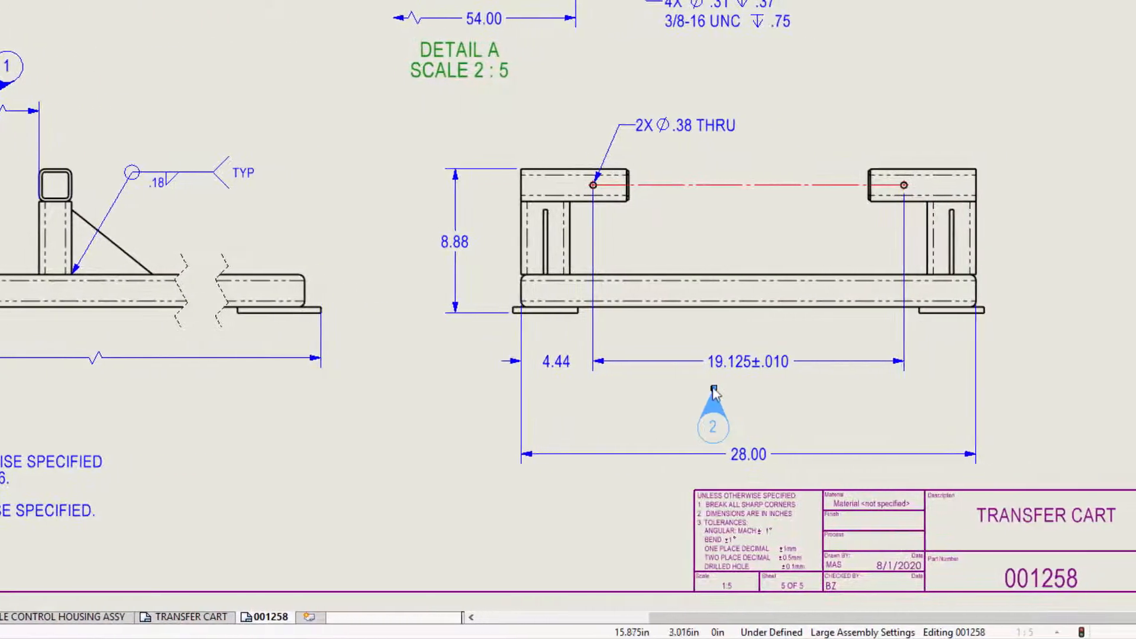
left_click_drag(839, 387, 855, 374)
left_click_drag(732, 422, 700, 413)
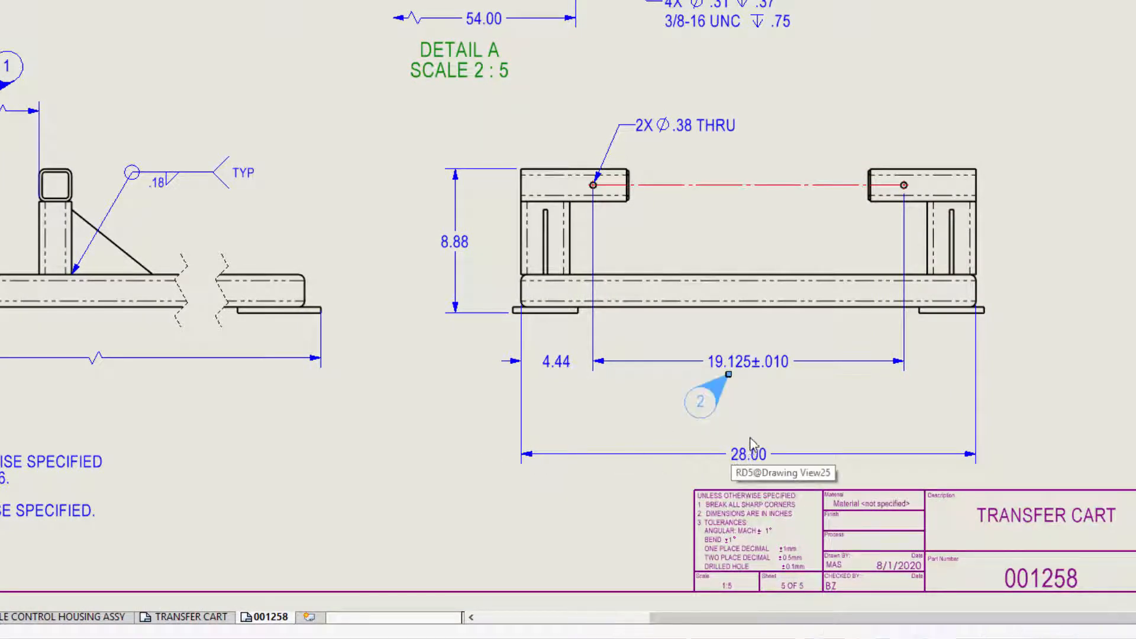
- Move the end view's overall frame-width dimension up closer to balloon 2
left_click_drag(733, 453, 733, 434)
left_click(732, 459)
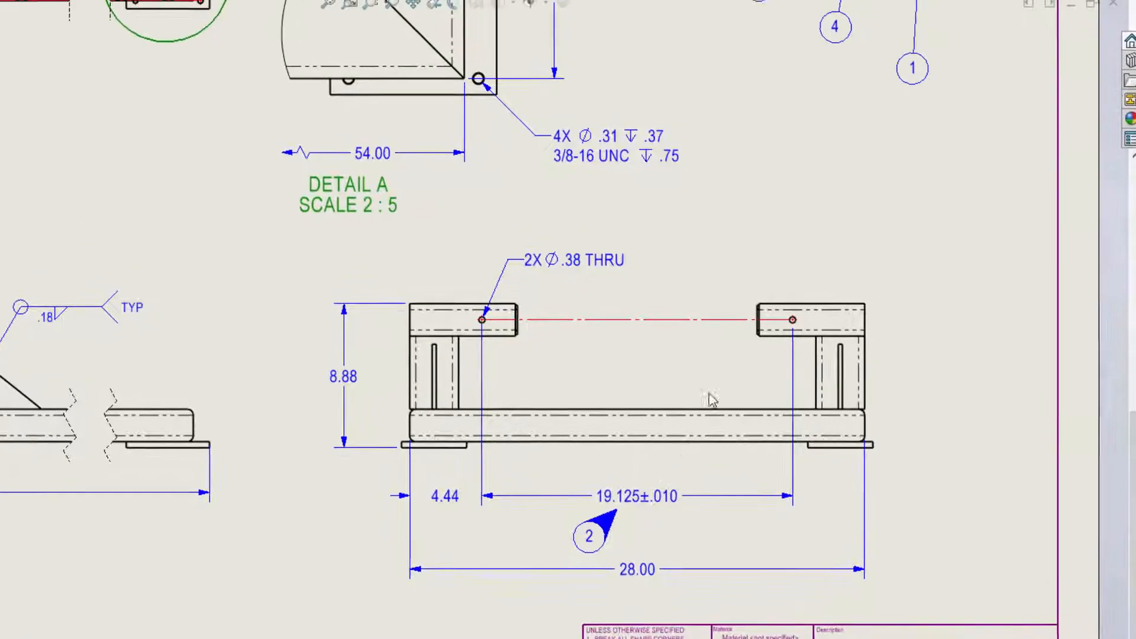
- Align the paint-roller sketch's vertical handle line with the midpoint of the roller's lower edge using a Coincident relation
mouse_move(858, 122)
middle_mouse_down()
mouse_move(685, 495)
mouse_move(656, 628)
middle_mouse_up()
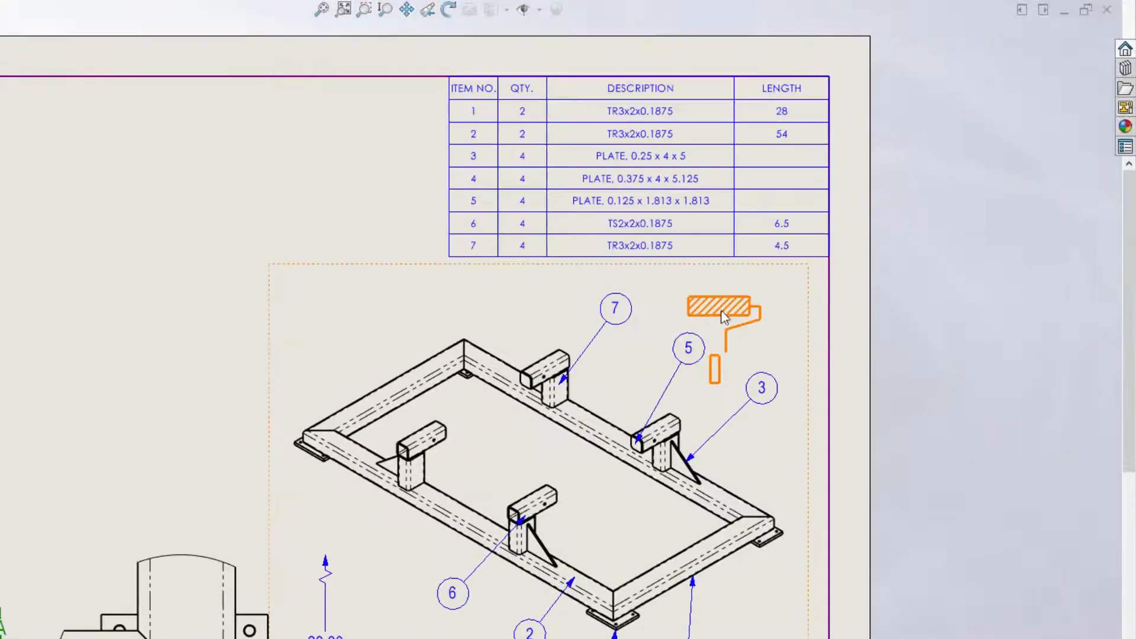
scroll(723, 317, "down", 5)
left_click(588, 362)
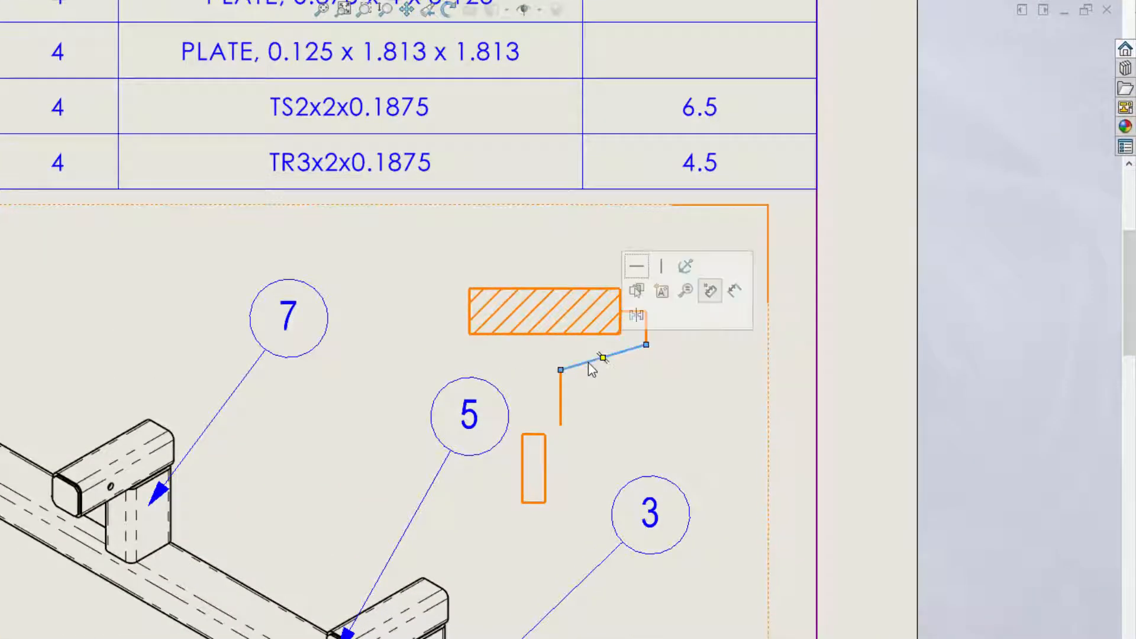
mouse_move(561, 370)
left_mouse_down()
mouse_move(558, 360)
mouse_move(562, 375)
left_mouse_up()
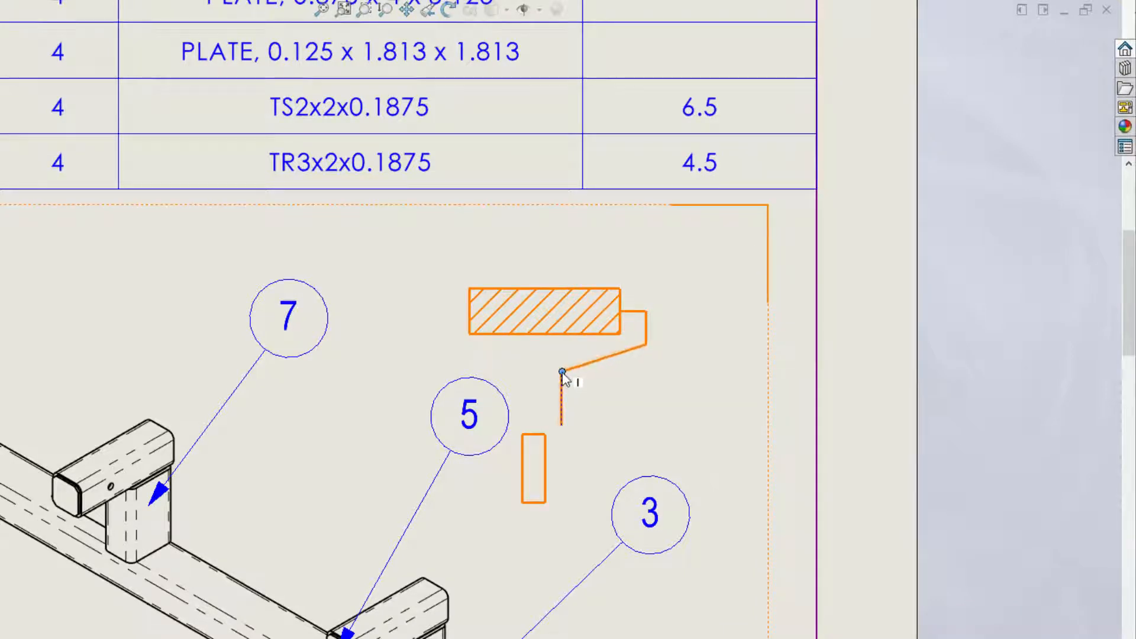
right_click(553, 332)
left_click(603, 365)
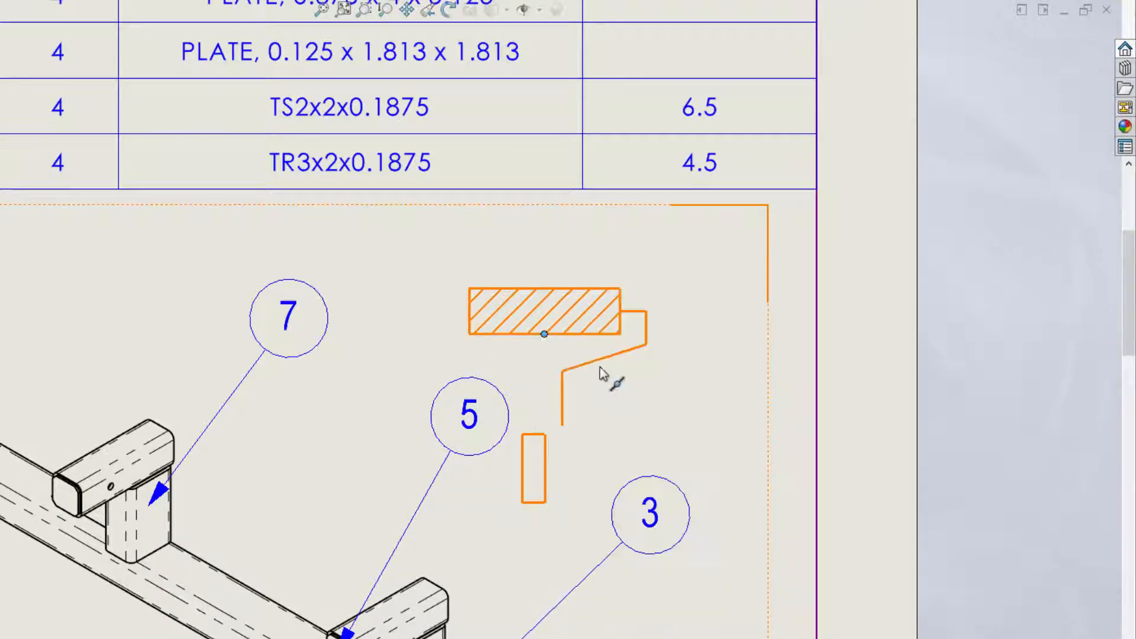
left_click(562, 392, "ctrl")
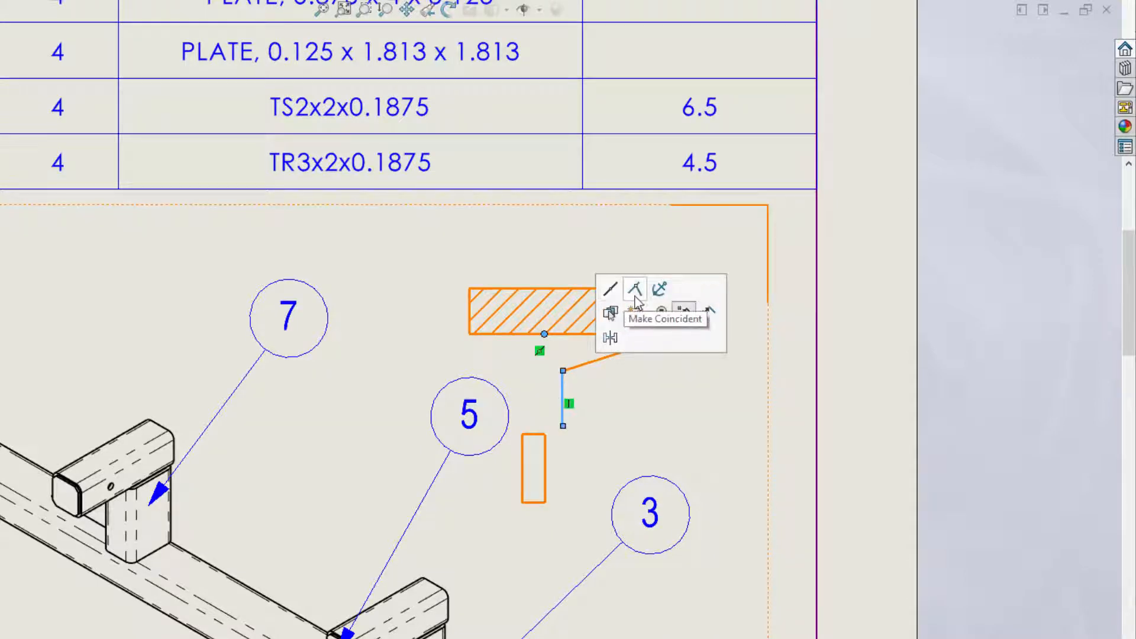
left_click(611, 300)
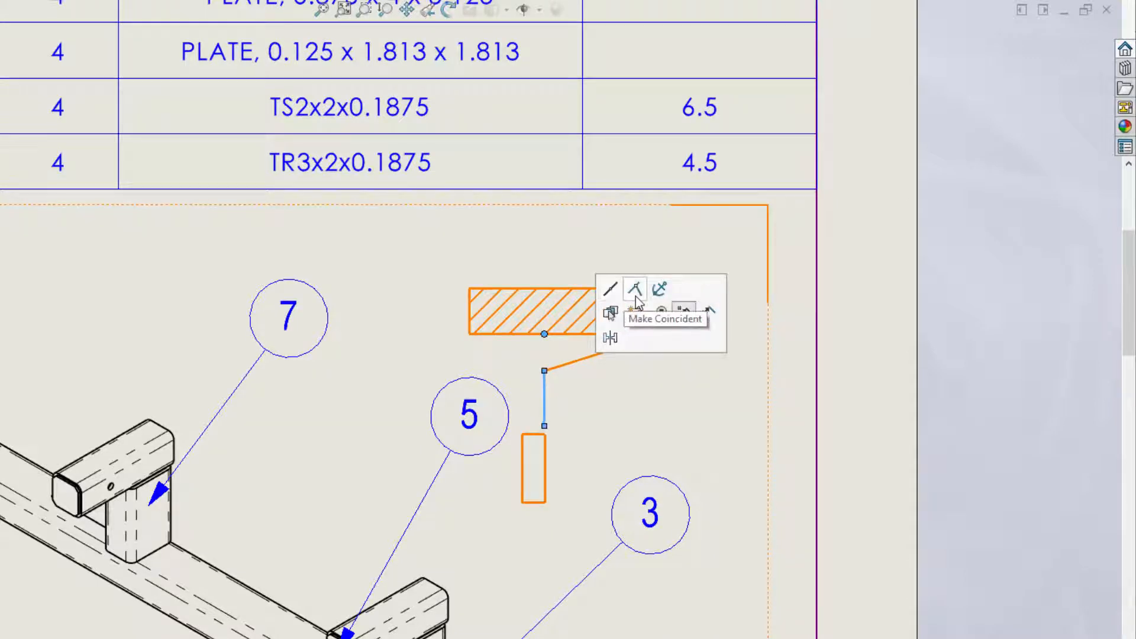
- Center the grip rectangle's top edge on the handle line's lower end with a Midpoint relation, and narrow the grip
left_click(538, 434)
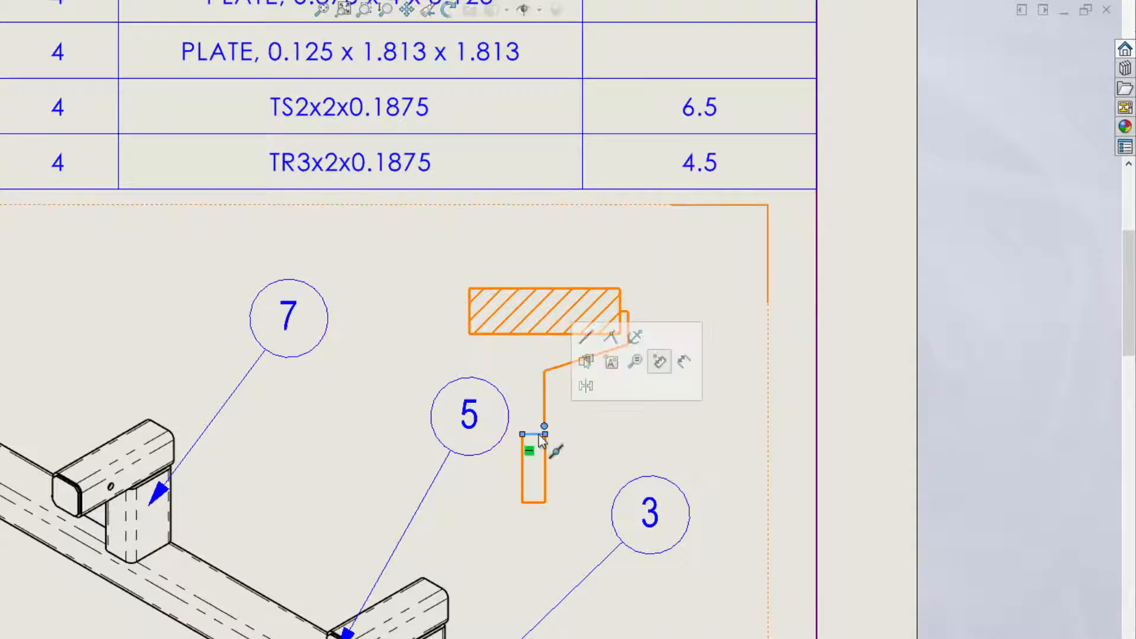
left_click(588, 338)
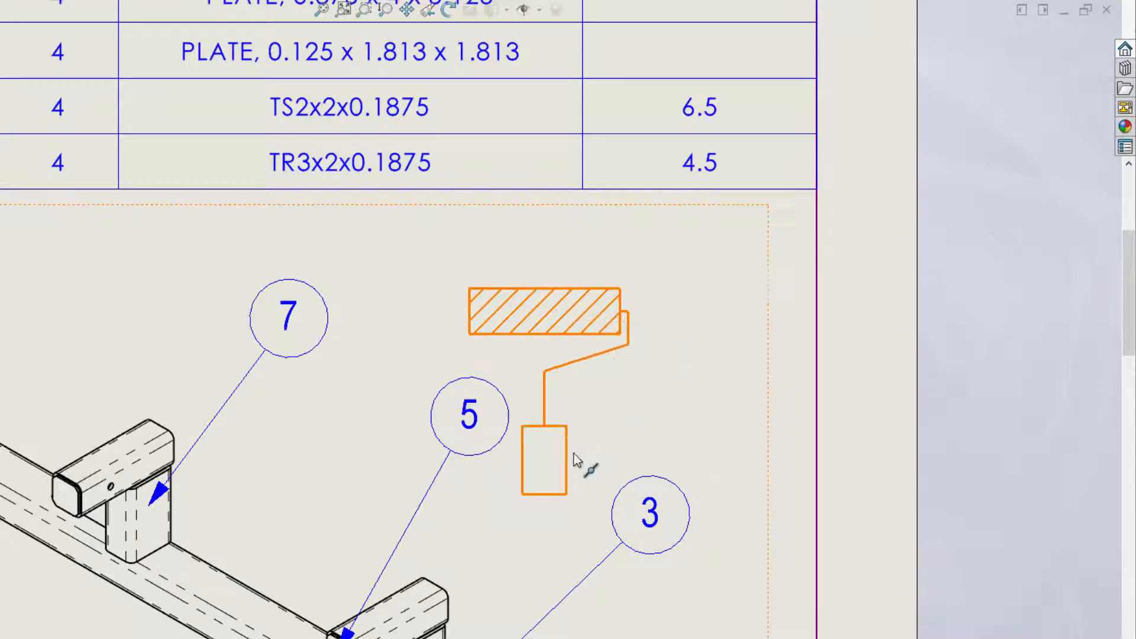
left_click_drag(565, 460, 558, 466)
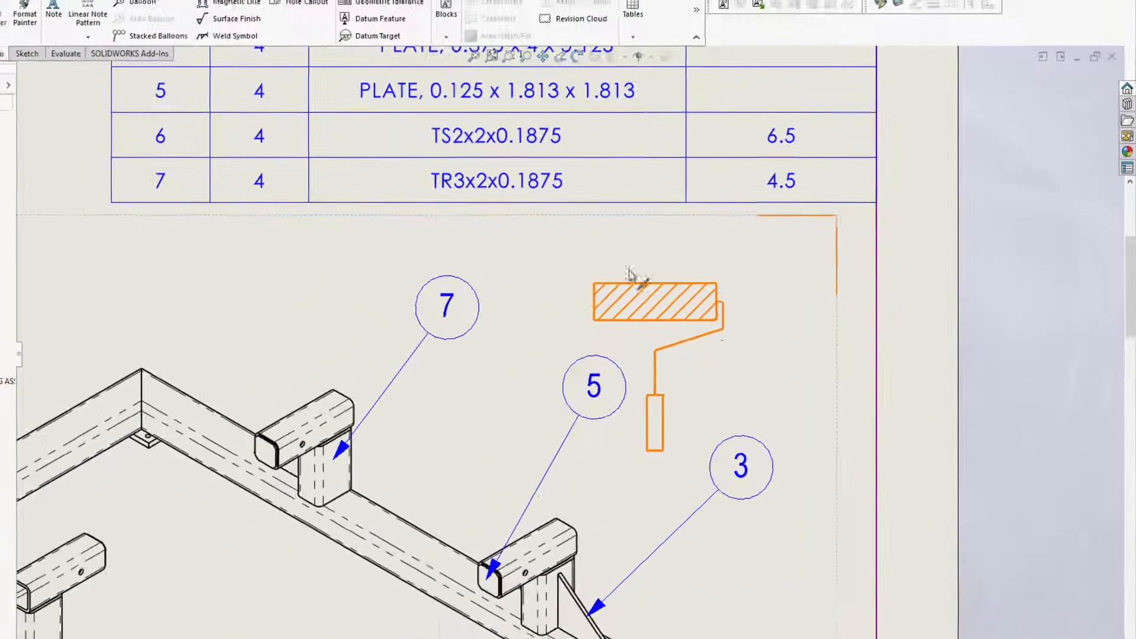
- Switch from the 001258 sheet to the BOM-ASSY sheet
left_click(492, 61)
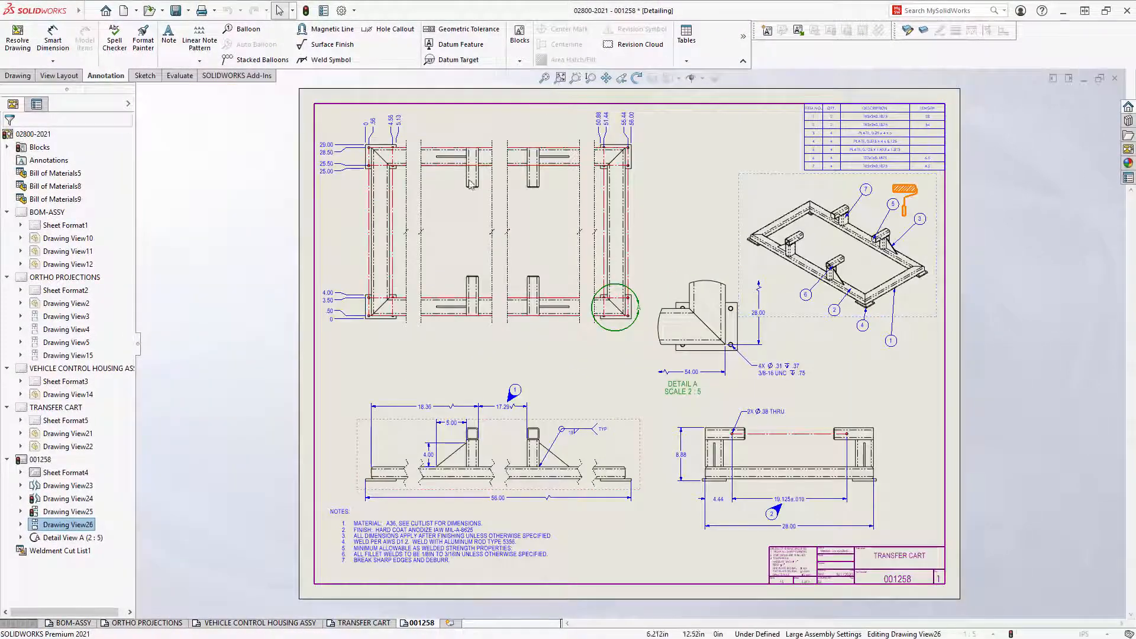
left_click(70, 623)
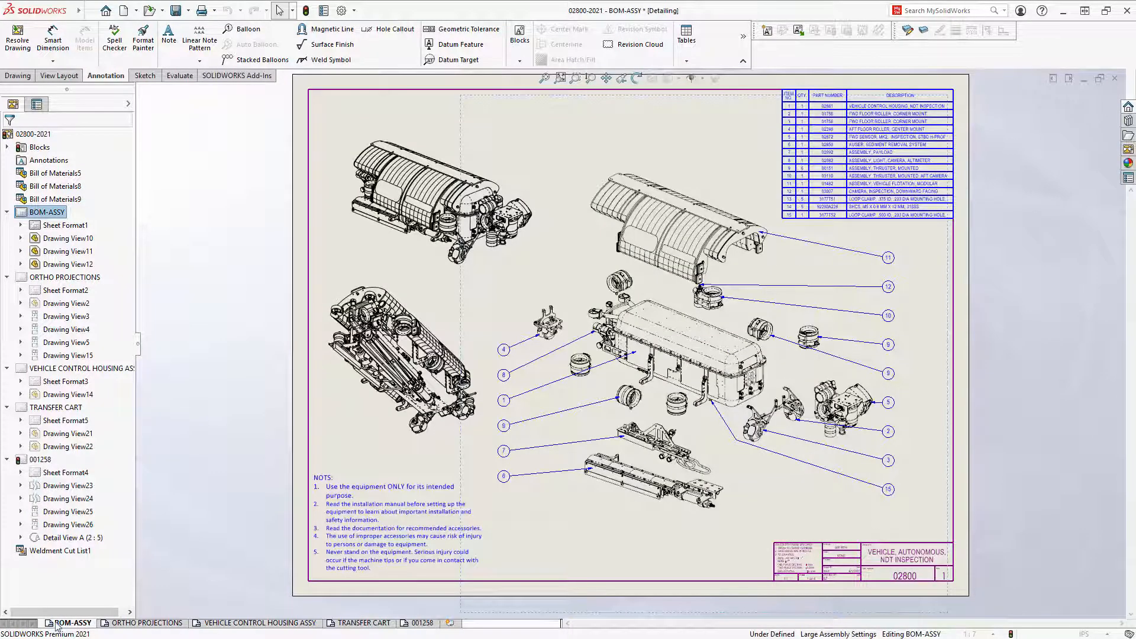